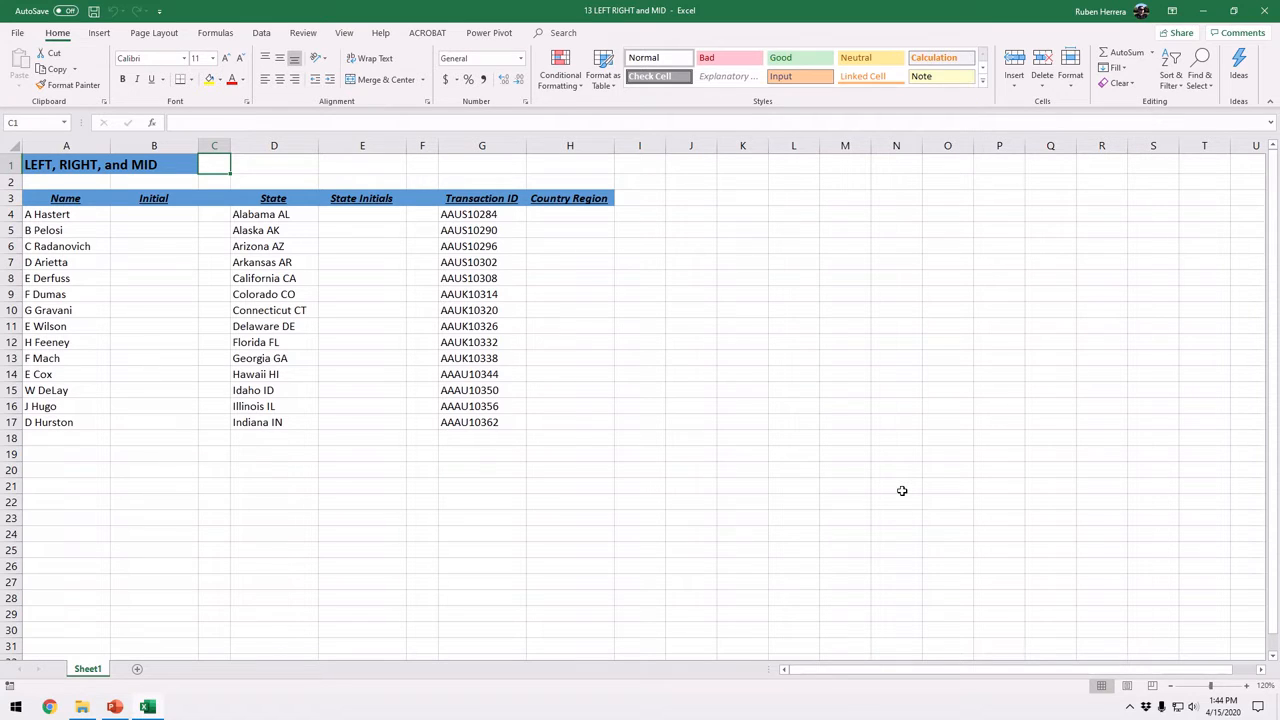
# Examine the entries in the Name column, A4:A17, and the empty Initial cells beside them
pyautogui.click(83, 180)
pyautogui.press('ctrl')
pyautogui.press('ctrl')
pyautogui.press('ctrl')
pyautogui.press('ctrl')
pyautogui.moveTo(1210, 687); pyautogui.dragTo(1218, 690)
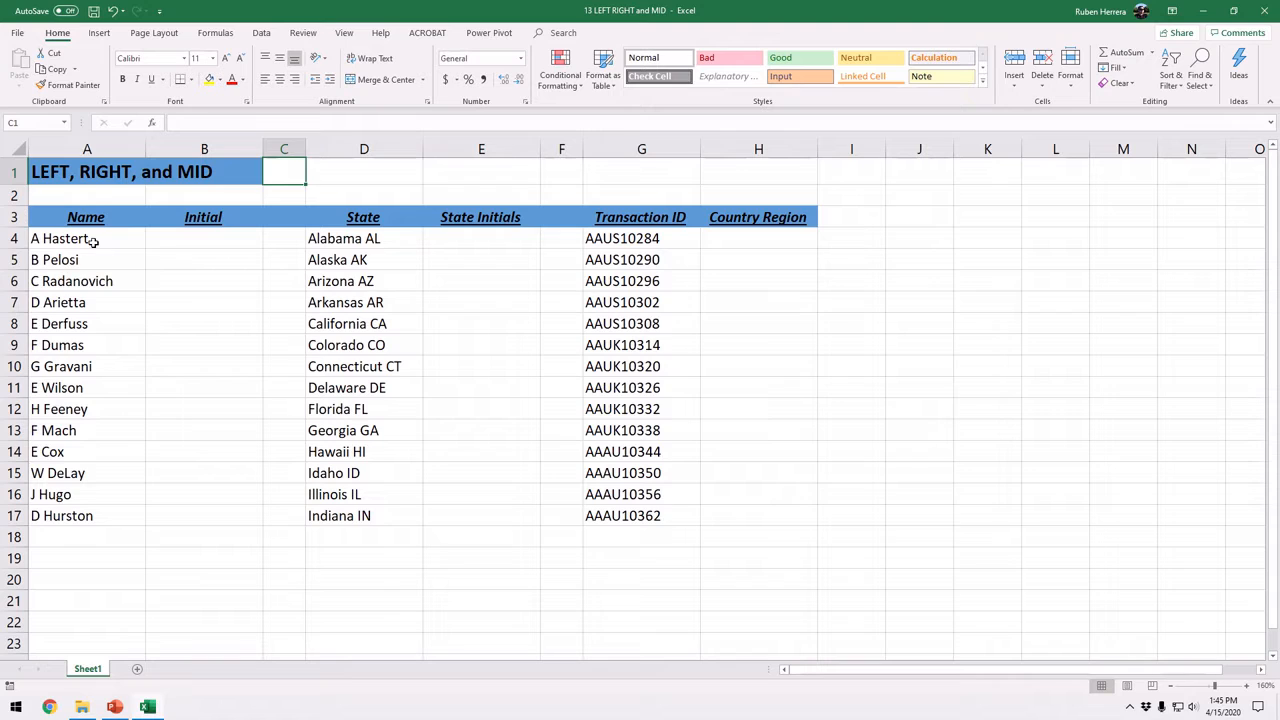
pyautogui.moveTo(88, 240); pyautogui.dragTo(88, 515)
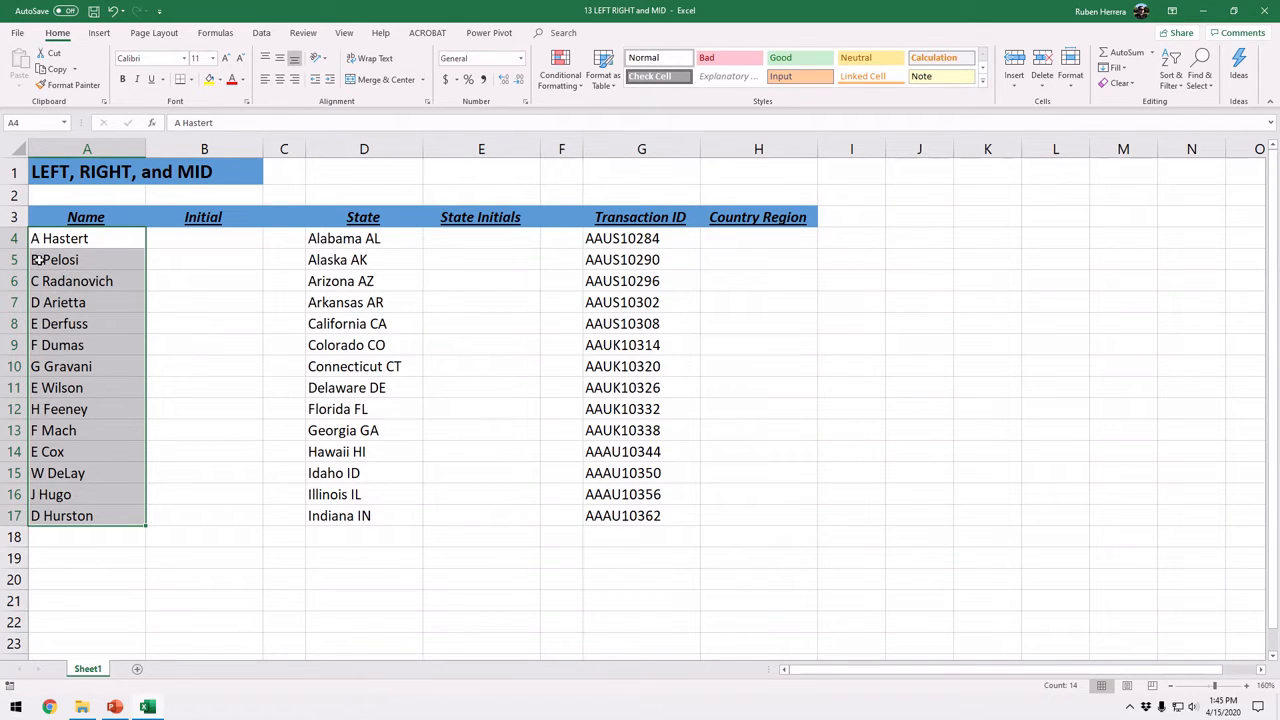
pyautogui.click(200, 243)
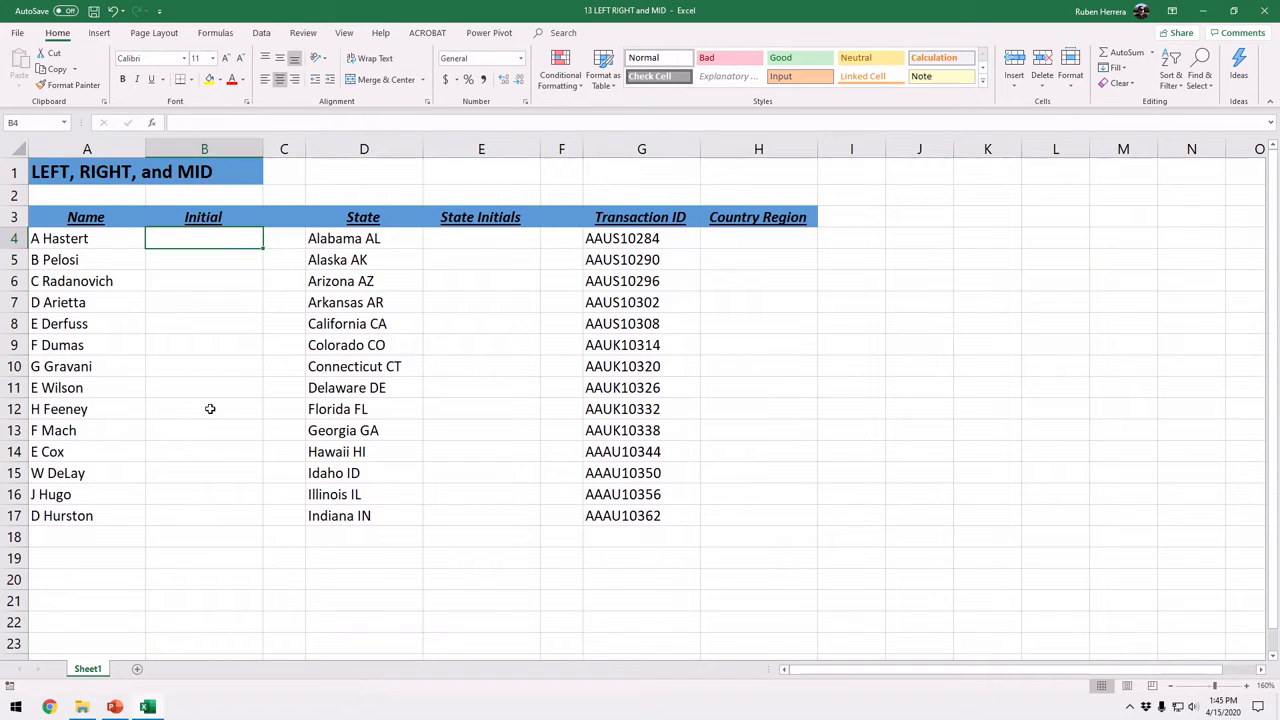
pyautogui.click(176, 264)
pyautogui.click(174, 281)
pyautogui.click(172, 303)
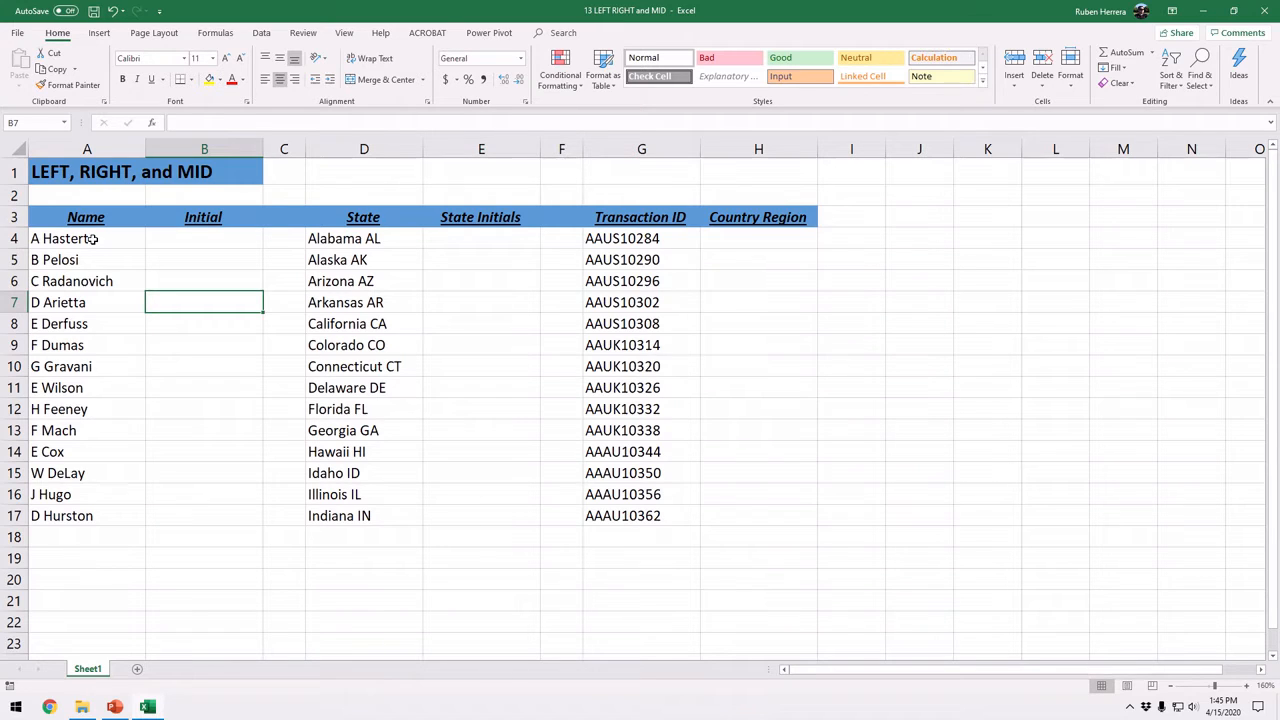
# Enter =LEFT(A4,1) in B4 to extract the first initial and fill the formula down through B17
pyautogui.click(215, 244)
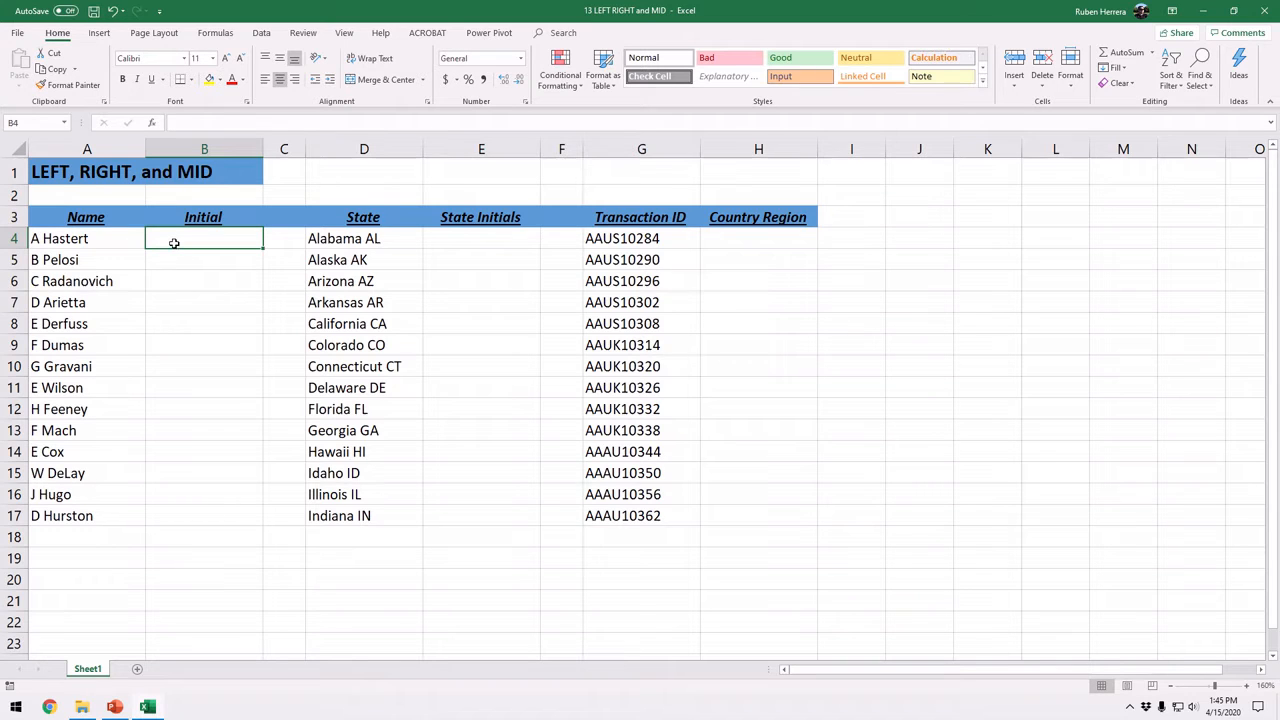
pyautogui.write('=')
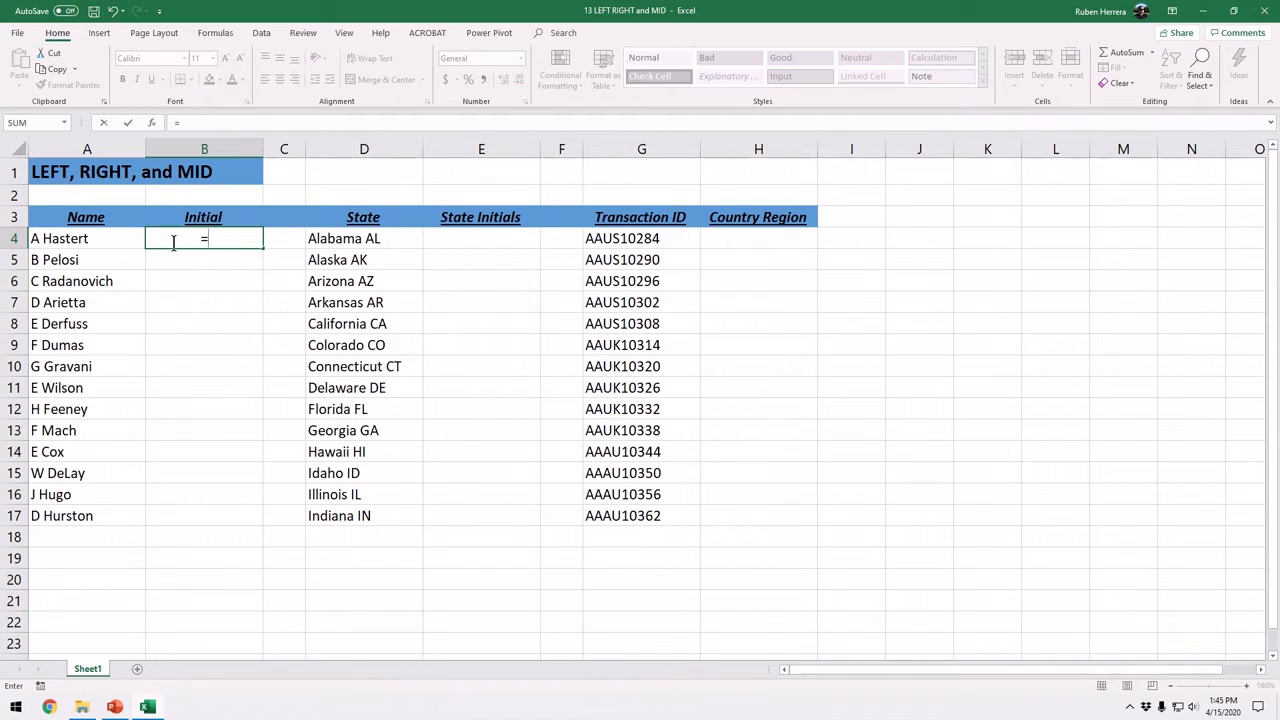
pyautogui.write('left')
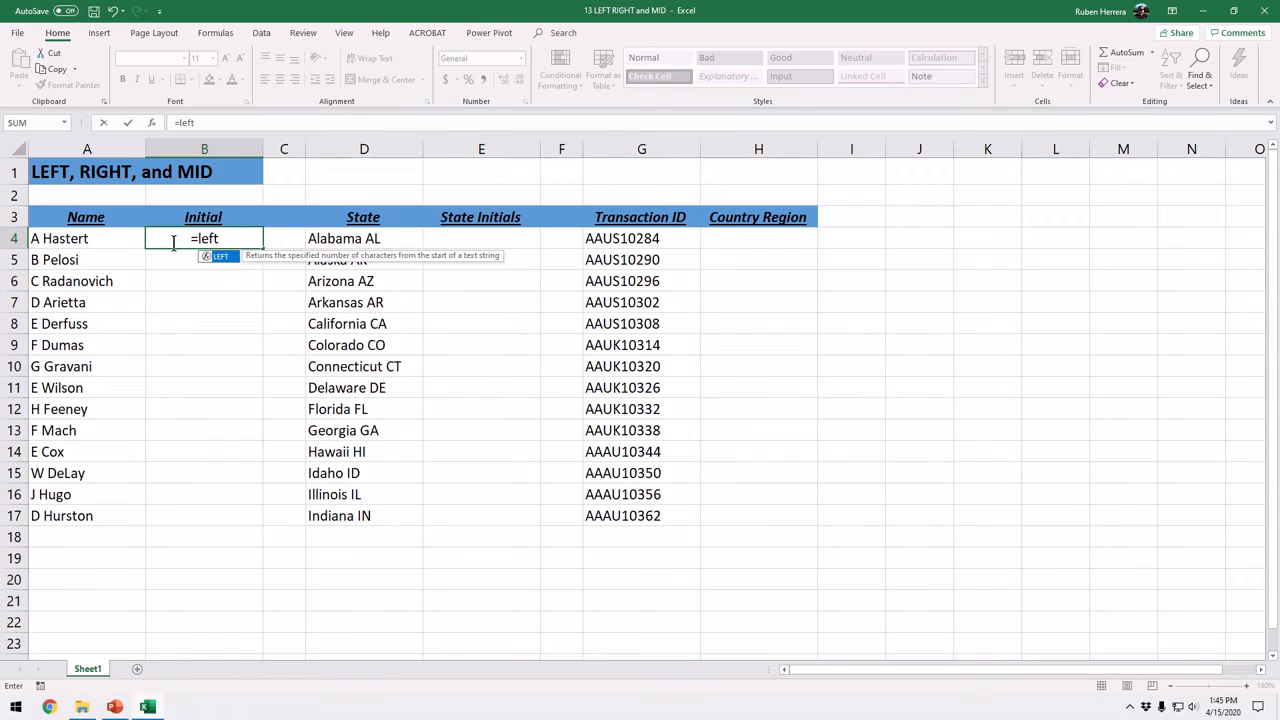
pyautogui.press('Tab')
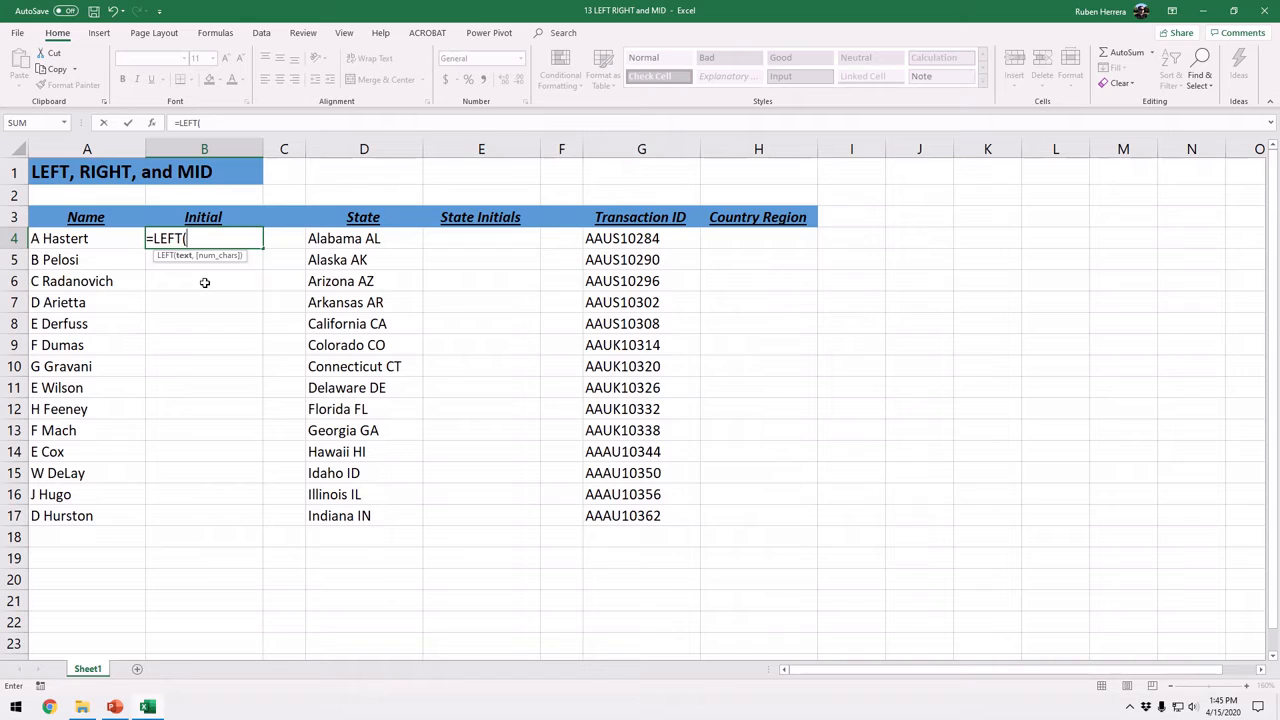
pyautogui.click(94, 239)
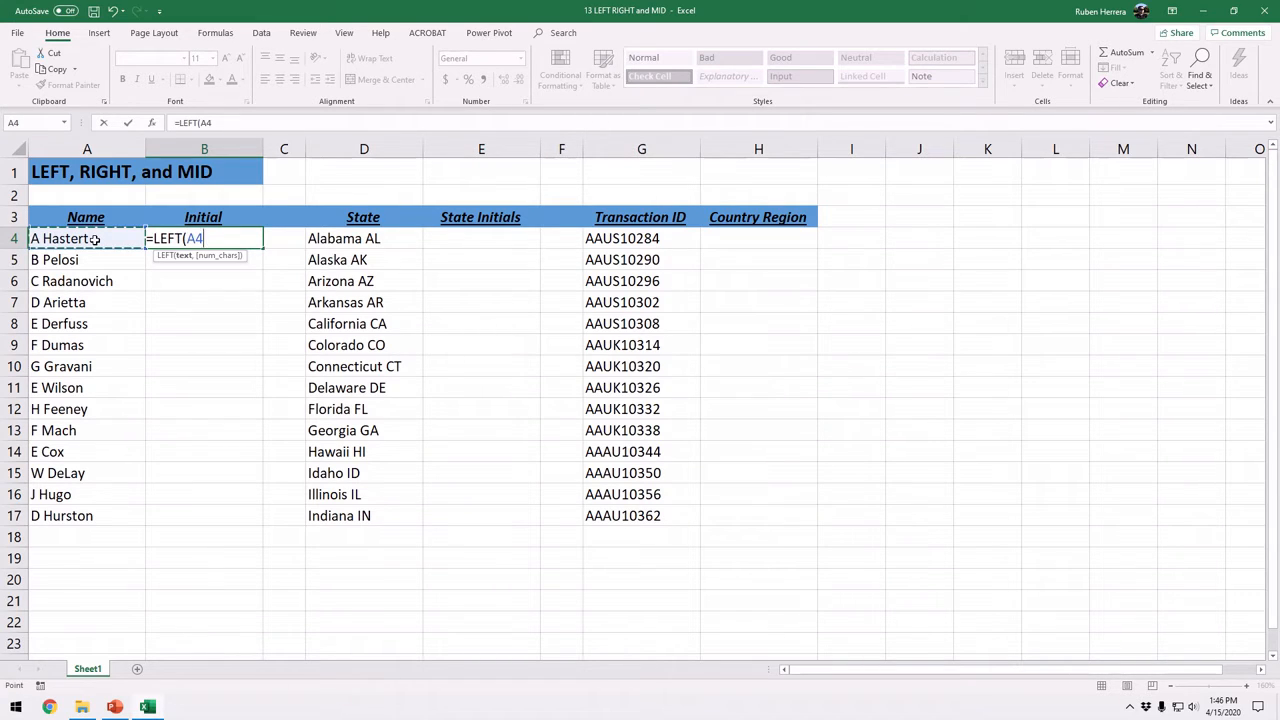
pyautogui.write(',1')
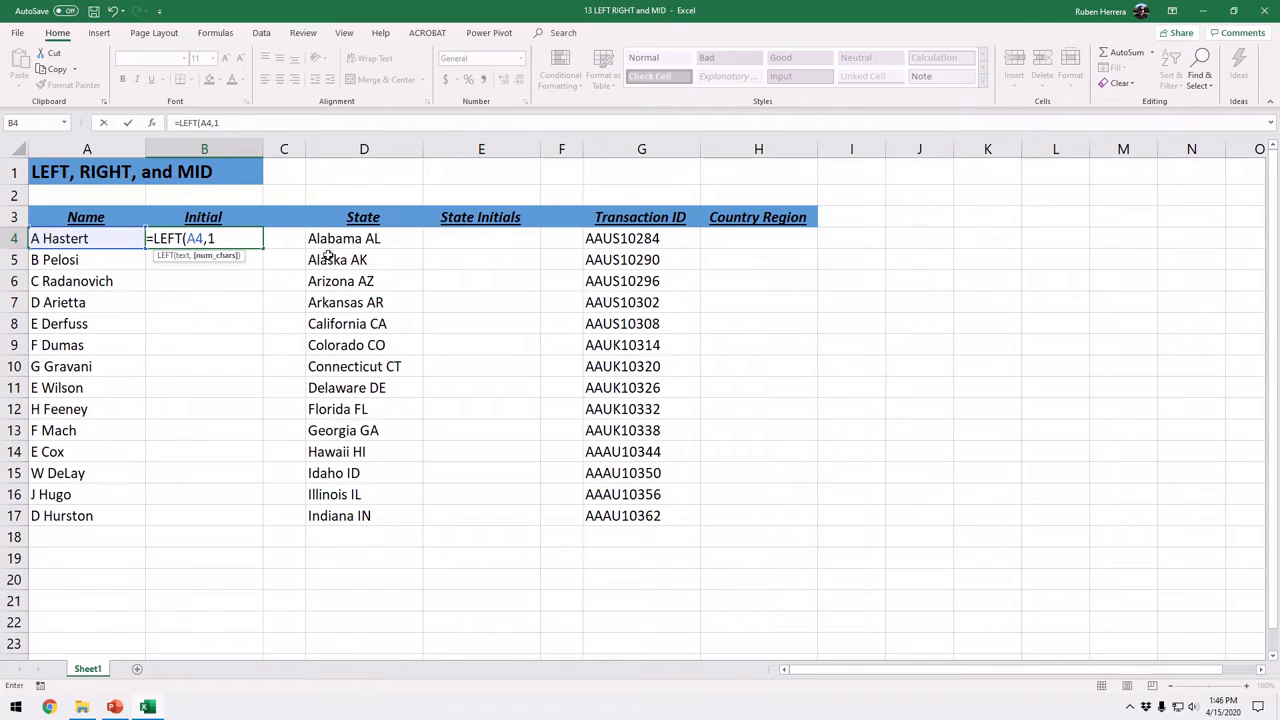
pyautogui.write(')')
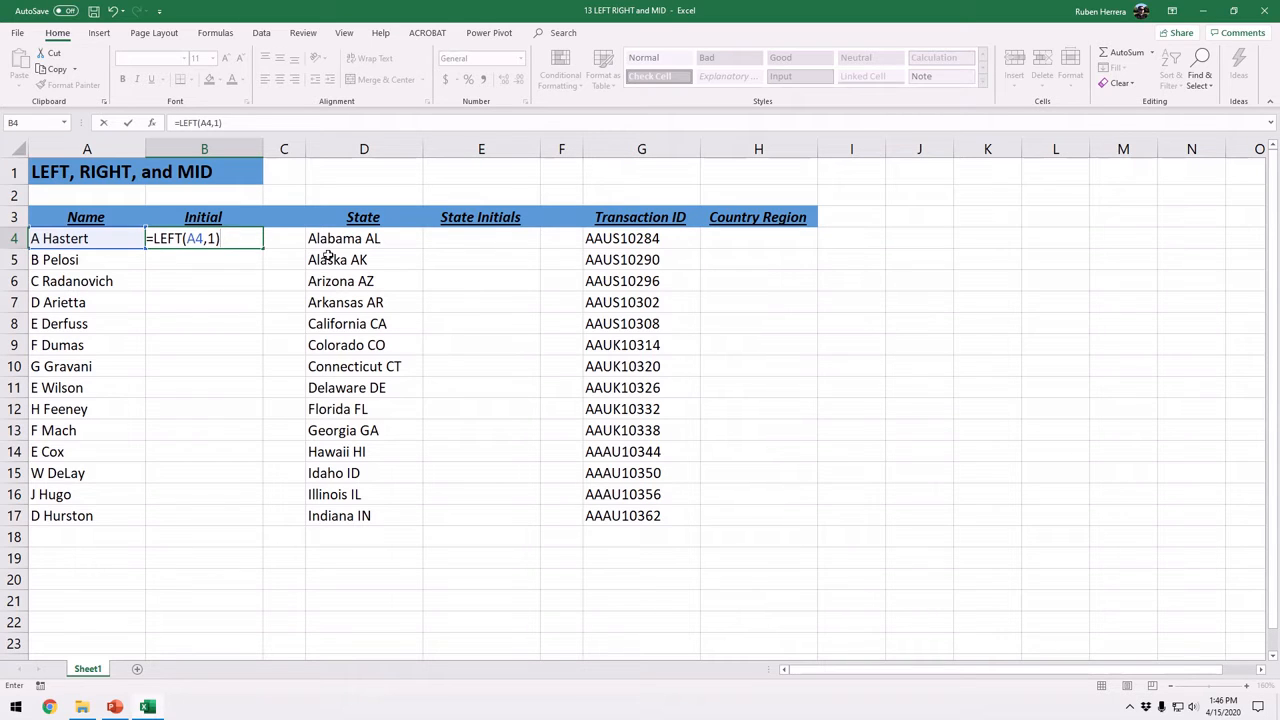
pyautogui.press('Return')
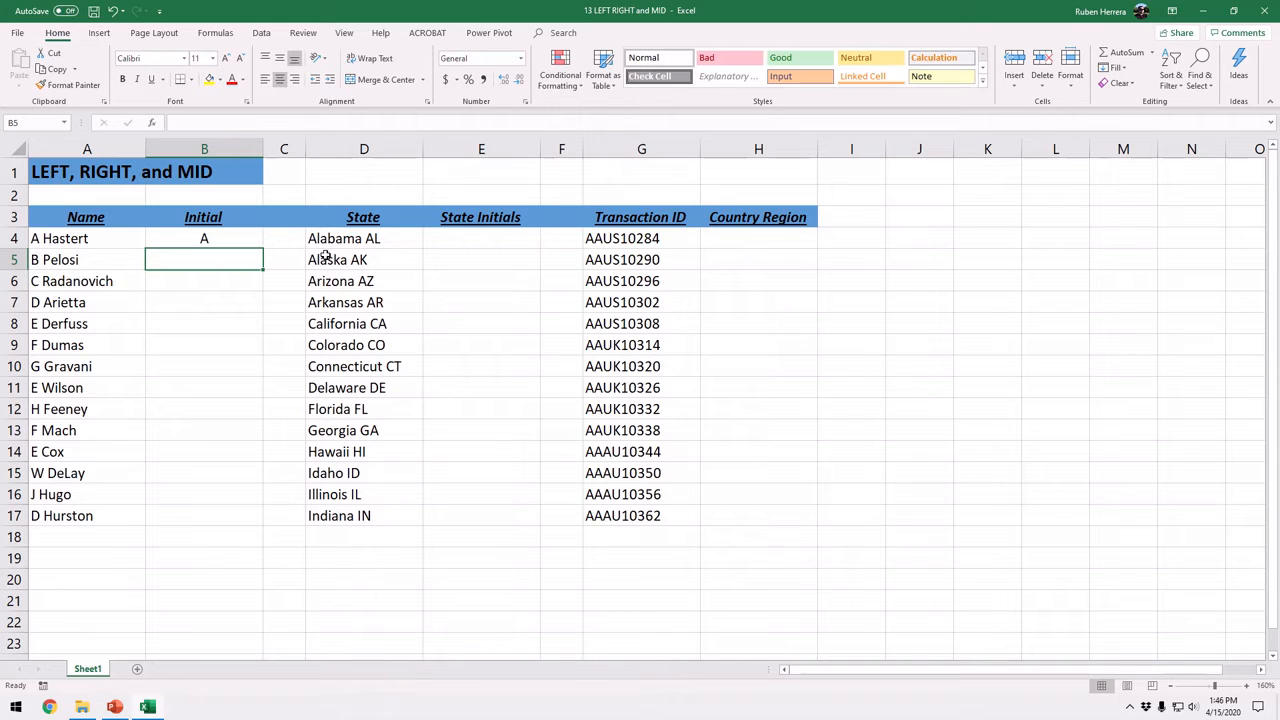
pyautogui.click(211, 242)
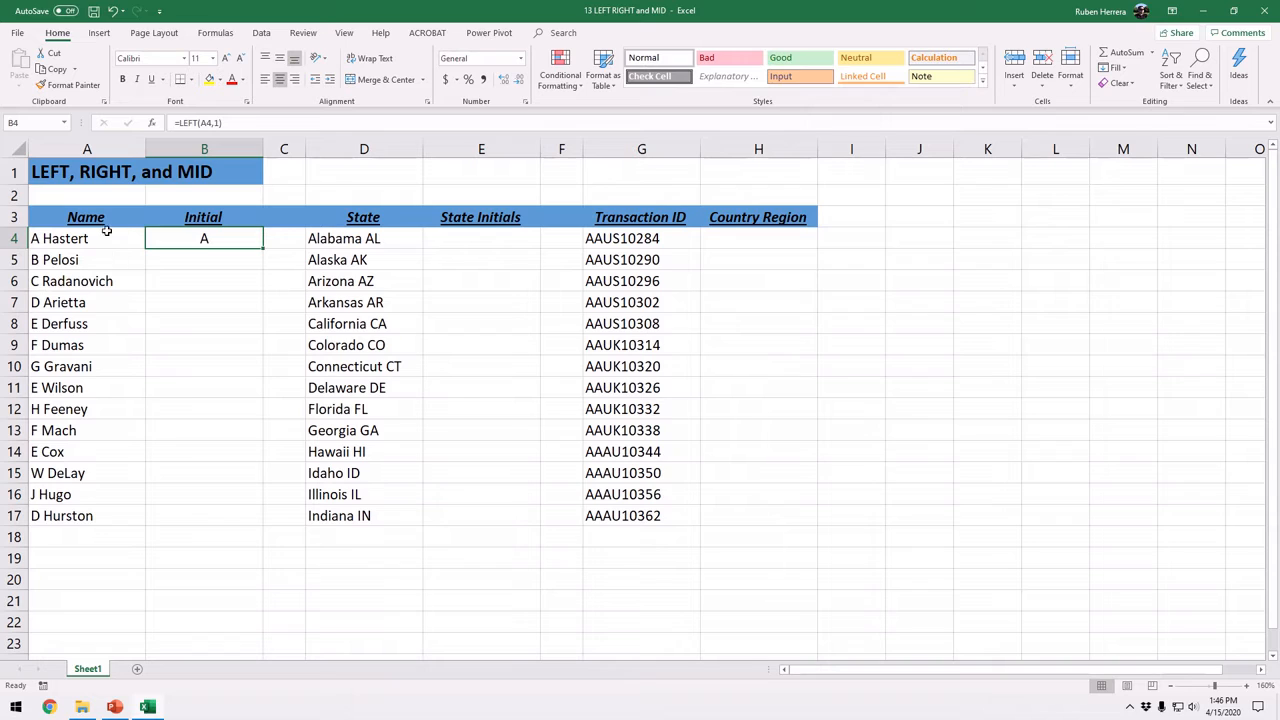
pyautogui.doubleClick(265, 250)
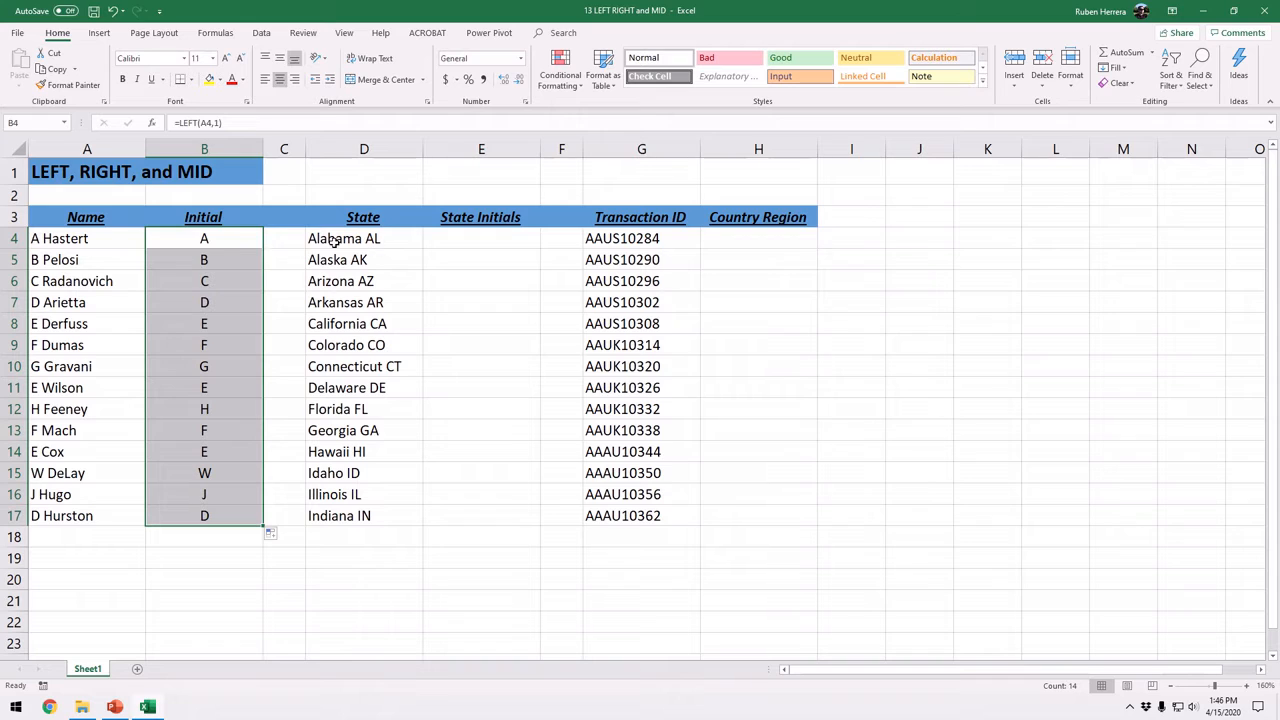
# Enter =RIGHT(D4,2) in E4 to extract the state initials and fill the formula down through E17
pyautogui.click(461, 247)
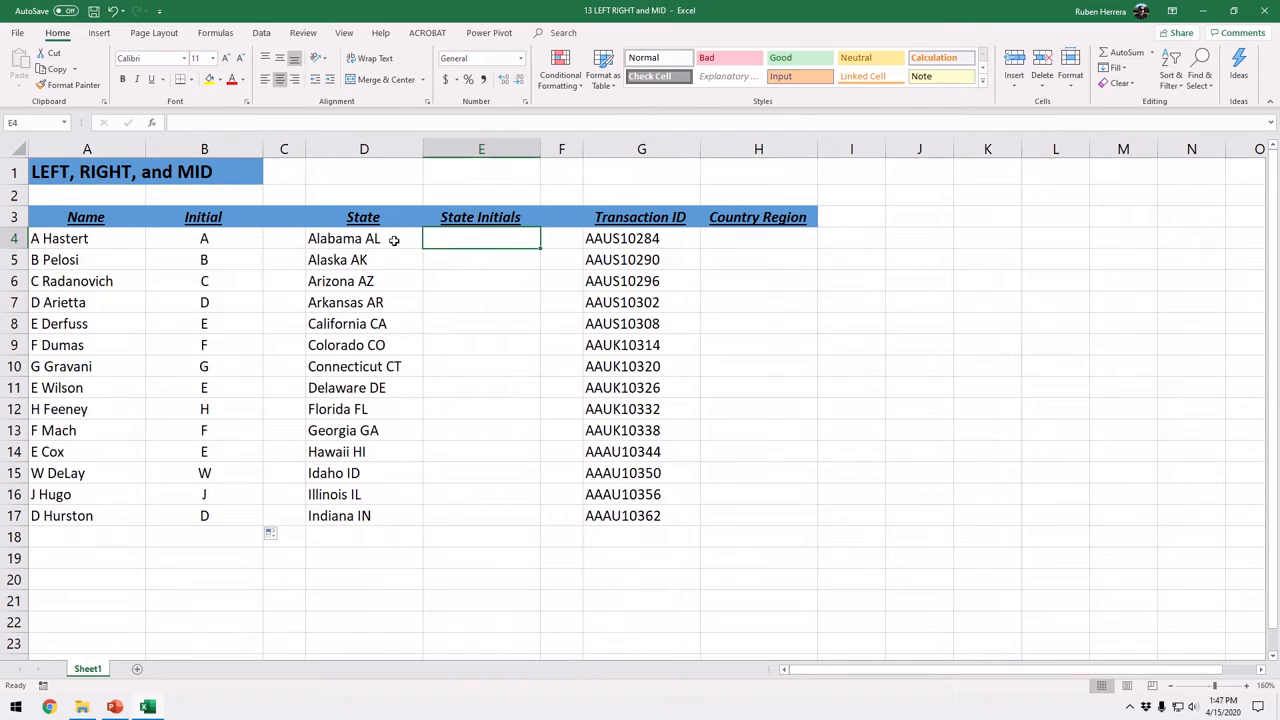
pyautogui.moveTo(394, 241); pyautogui.dragTo(383, 514)
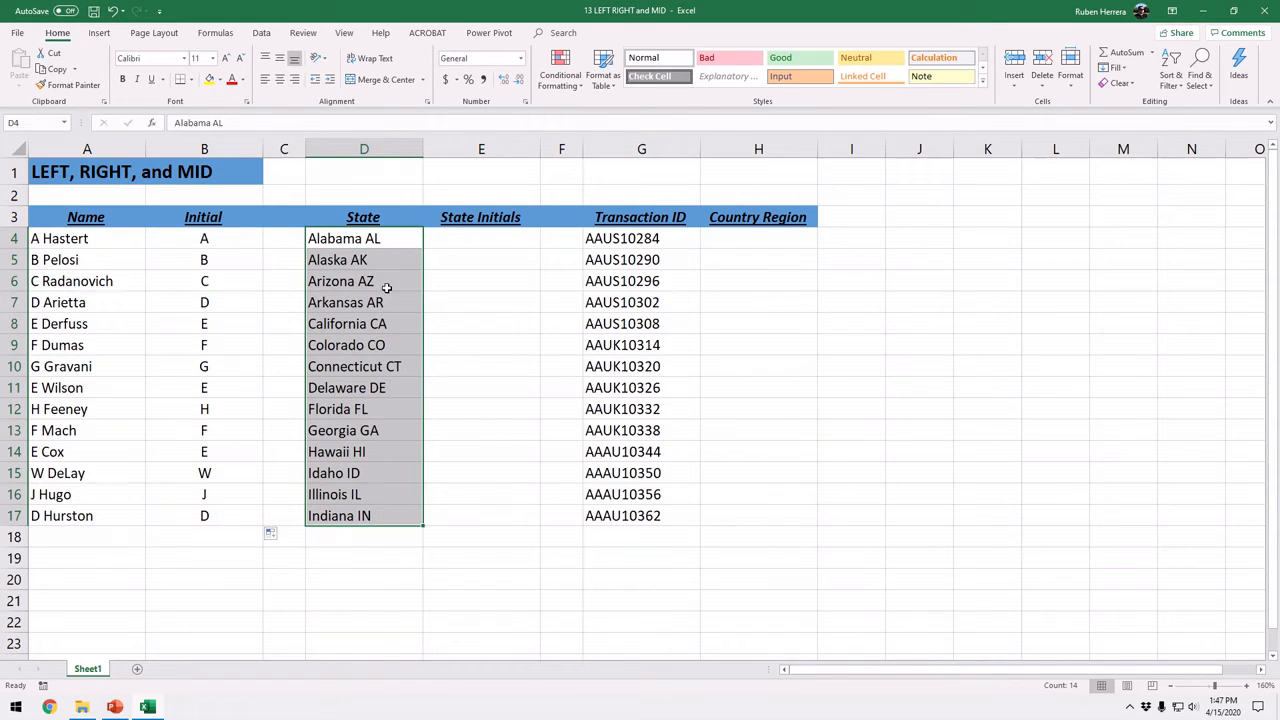
pyautogui.click(477, 242)
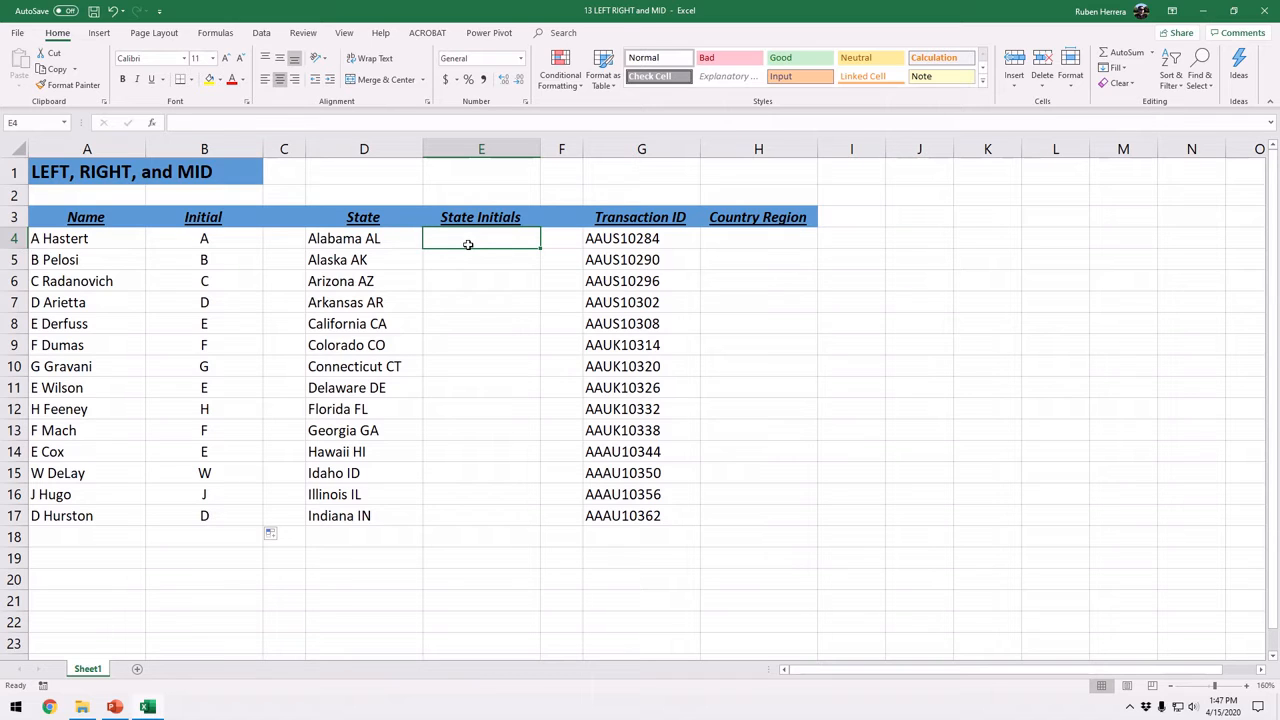
pyautogui.write('=righ')
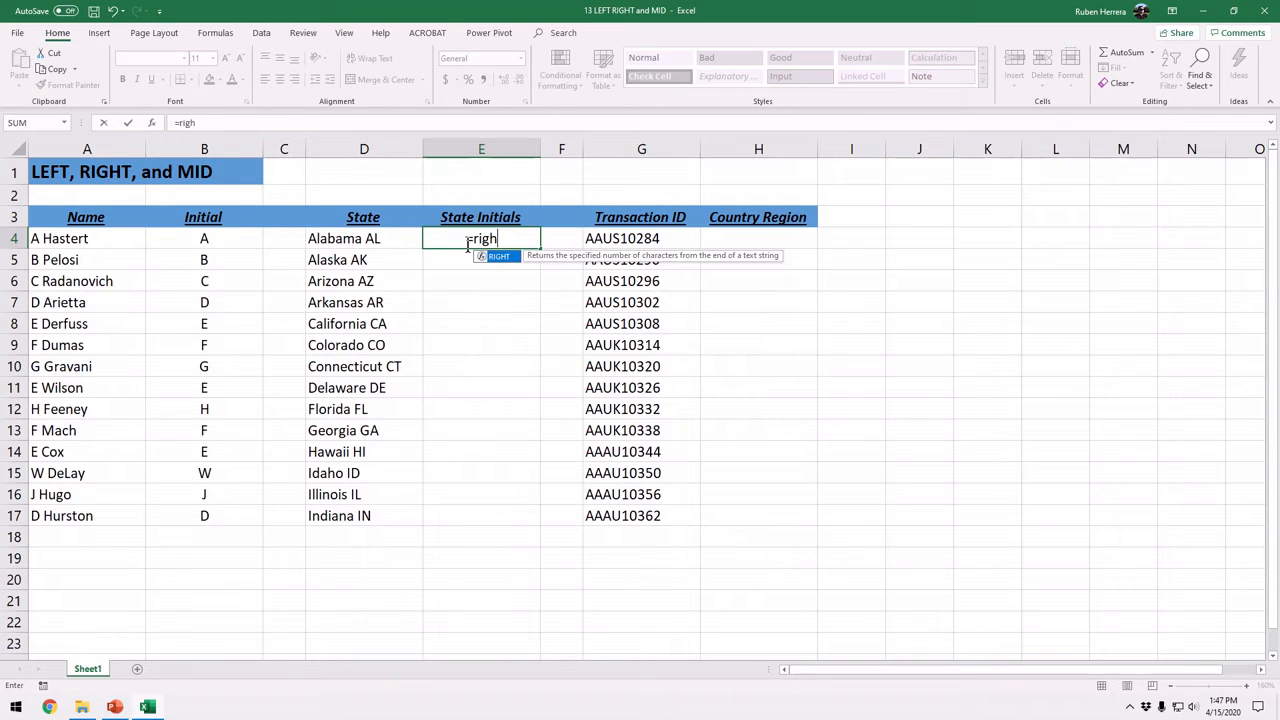
pyautogui.write('t')
pyautogui.press('Tab')
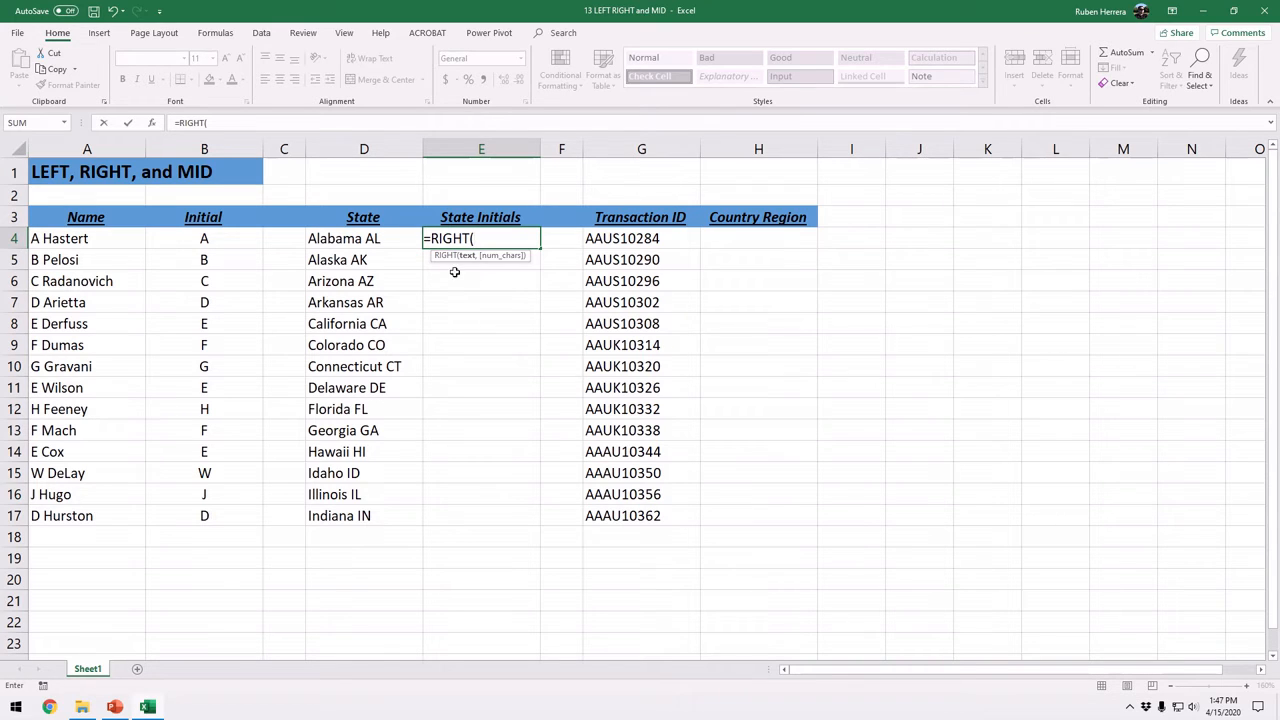
pyautogui.click(386, 239)
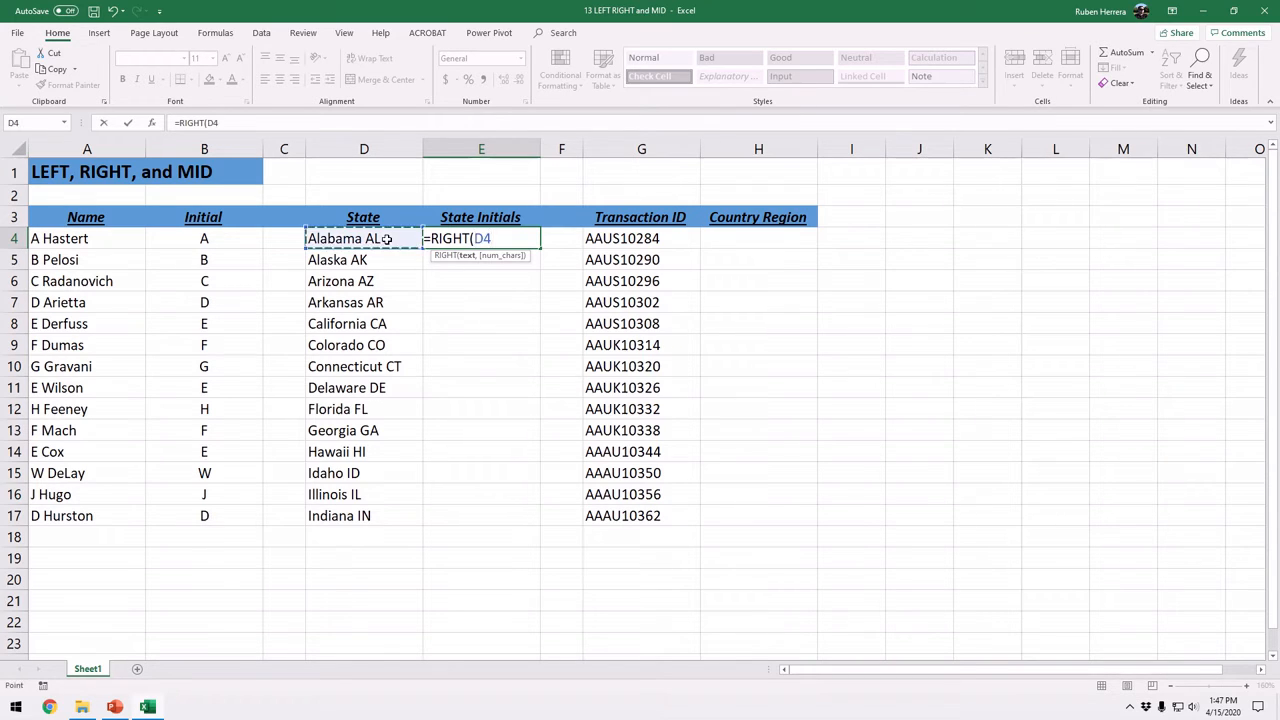
pyautogui.write(',')
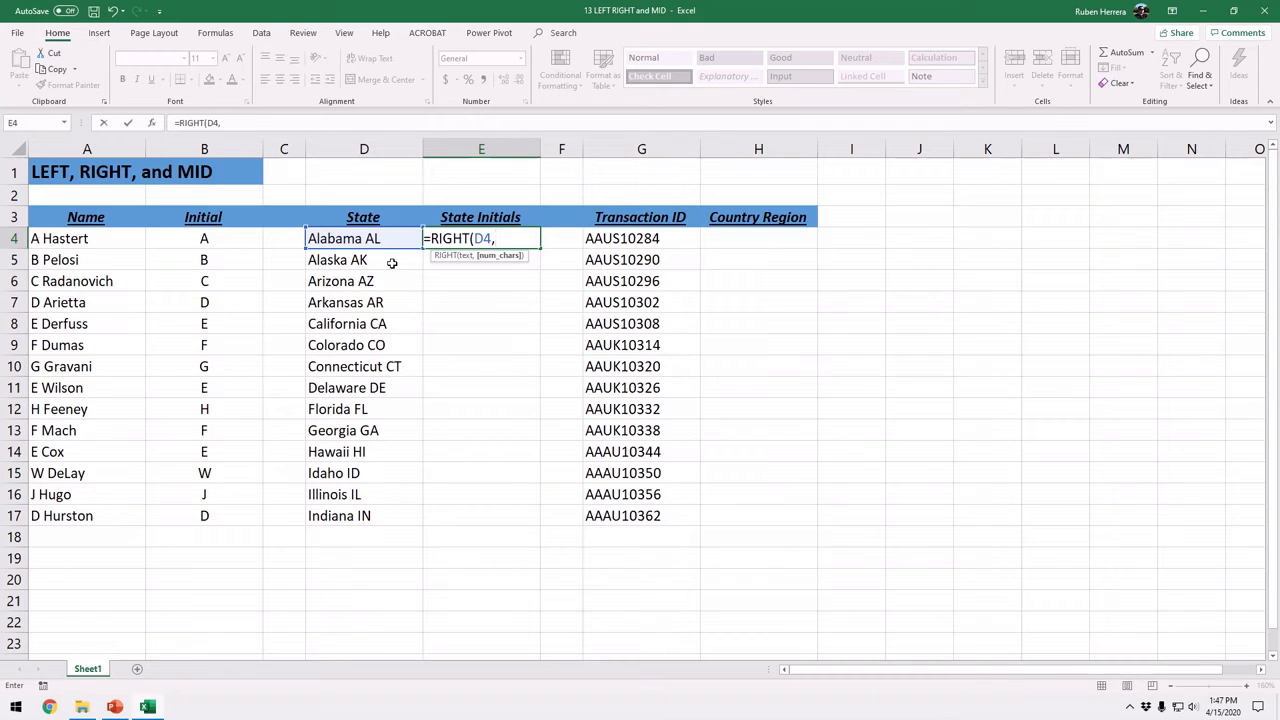
pyautogui.write('2)')
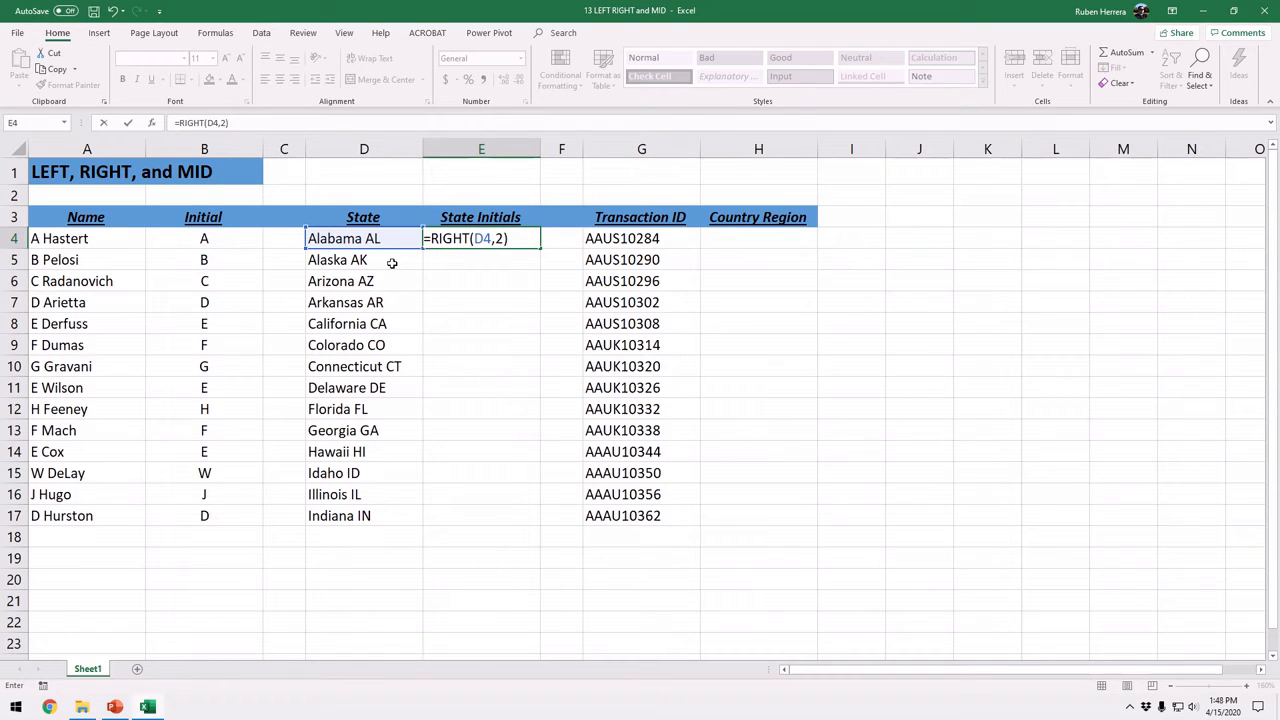
pyautogui.press('Return')
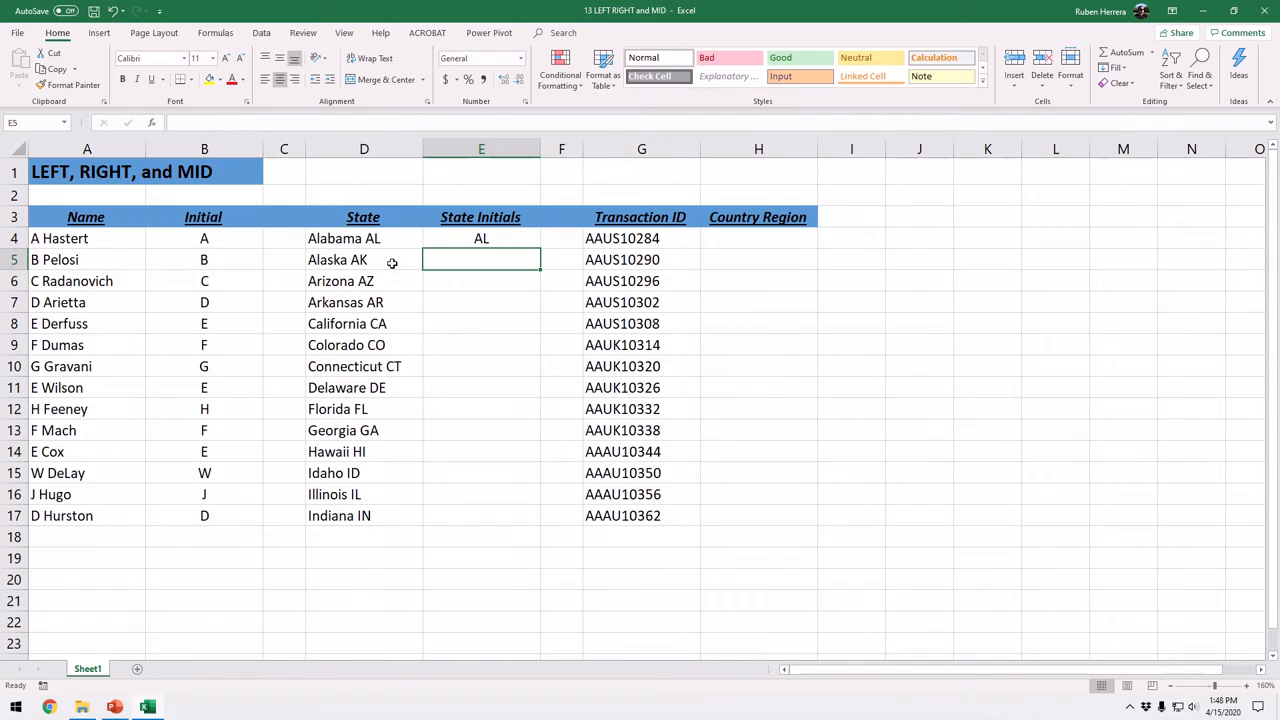
pyautogui.click(512, 243)
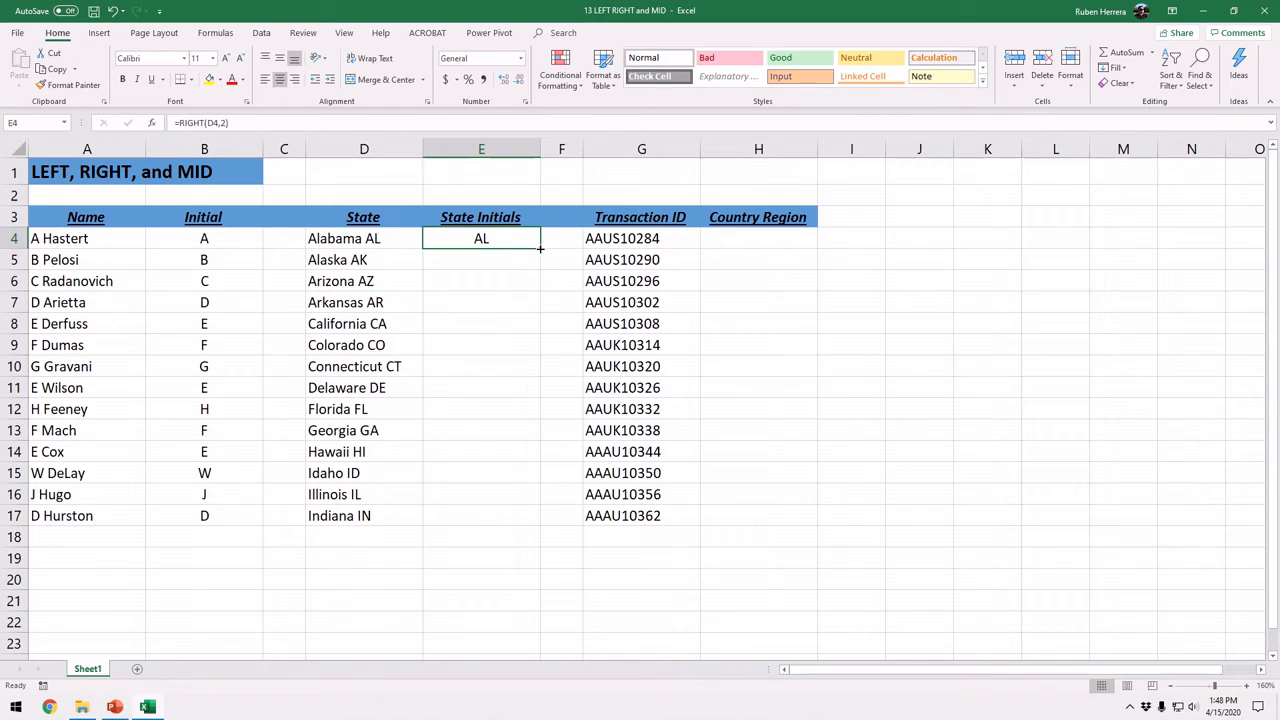
pyautogui.doubleClick(542, 250)
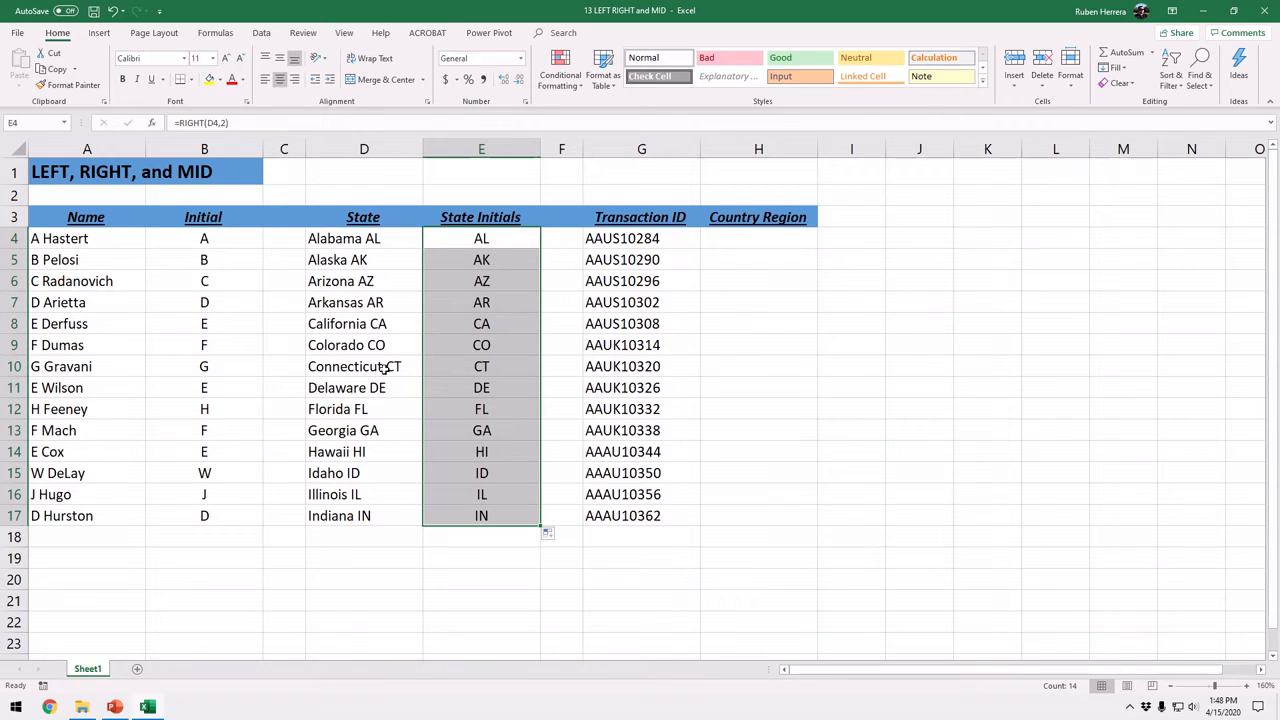
# Examine the country codes within the Transaction ID entries, G4:G17, group by group
pyautogui.click(770, 245)
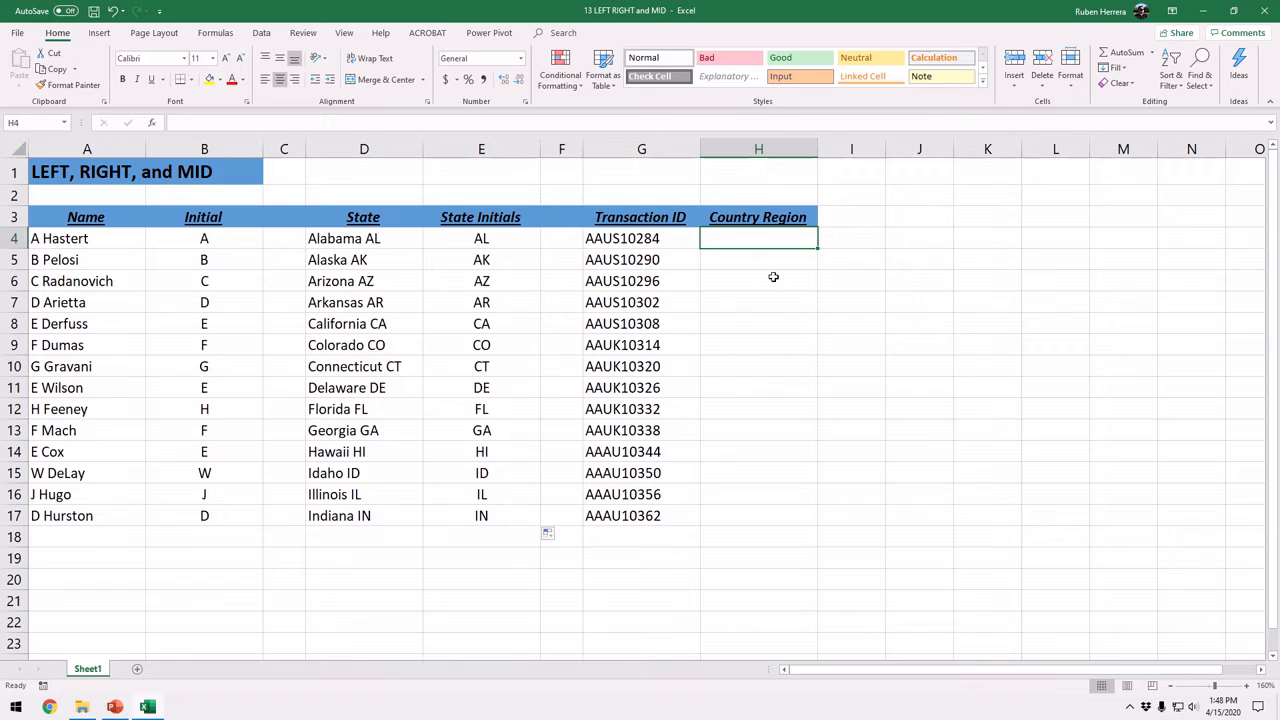
pyautogui.moveTo(670, 234); pyautogui.dragTo(652, 518)
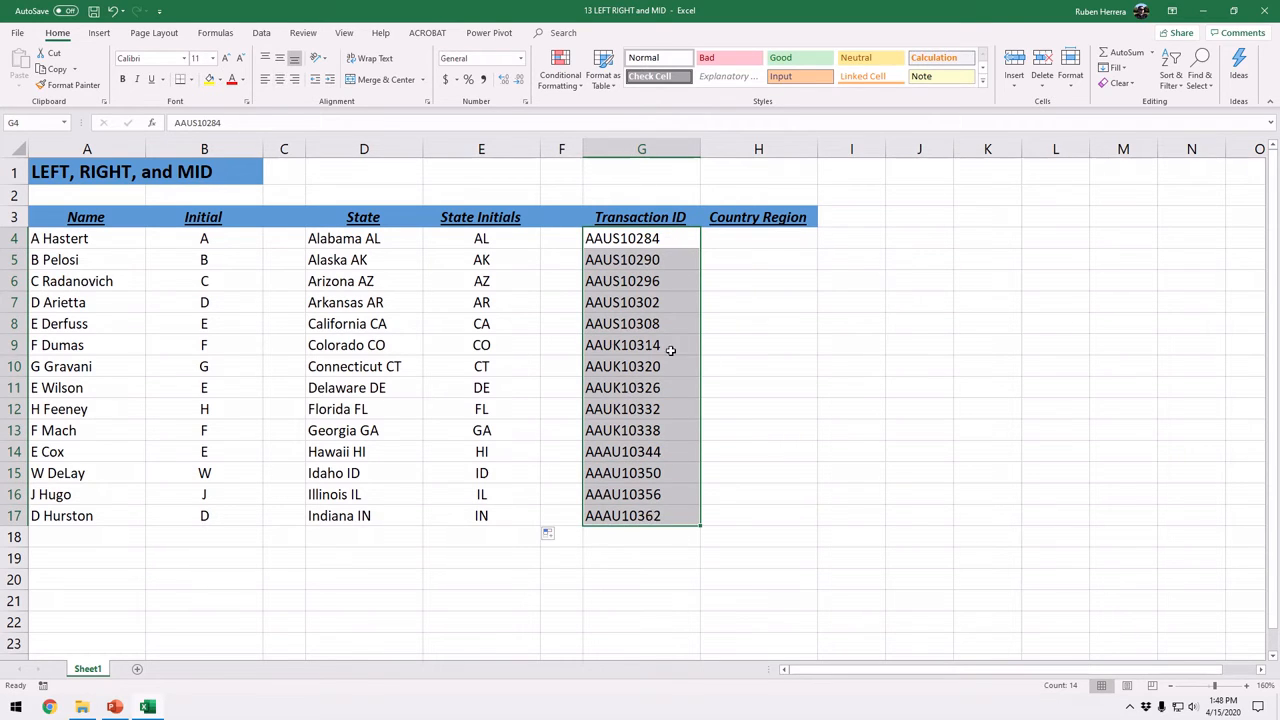
pyautogui.click(768, 241)
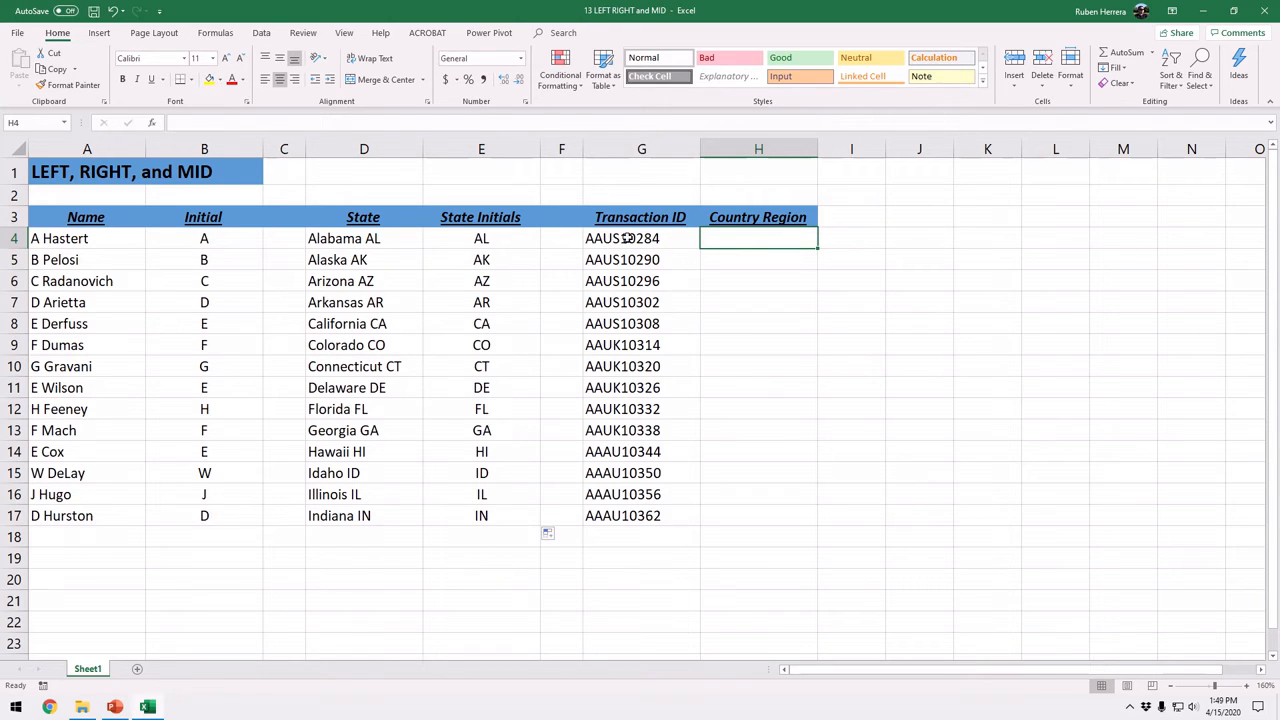
pyautogui.moveTo(617, 241); pyautogui.dragTo(621, 323)
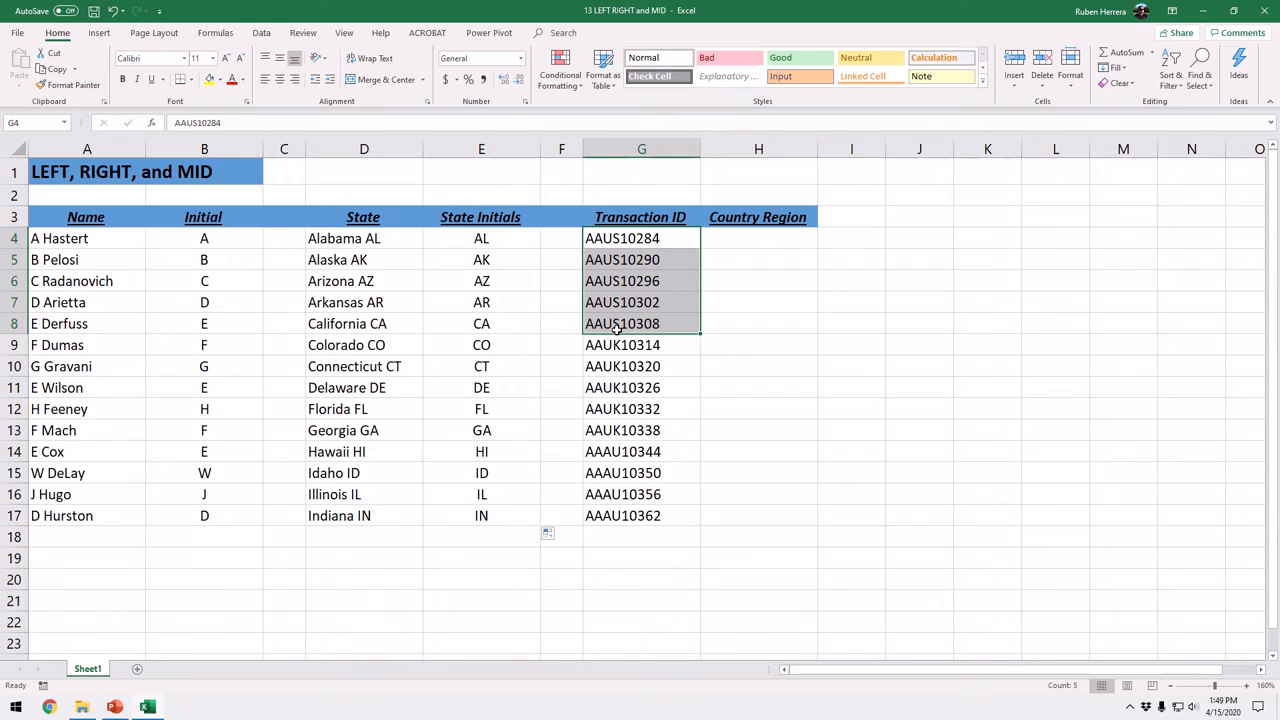
pyautogui.moveTo(620, 345); pyautogui.dragTo(647, 515)
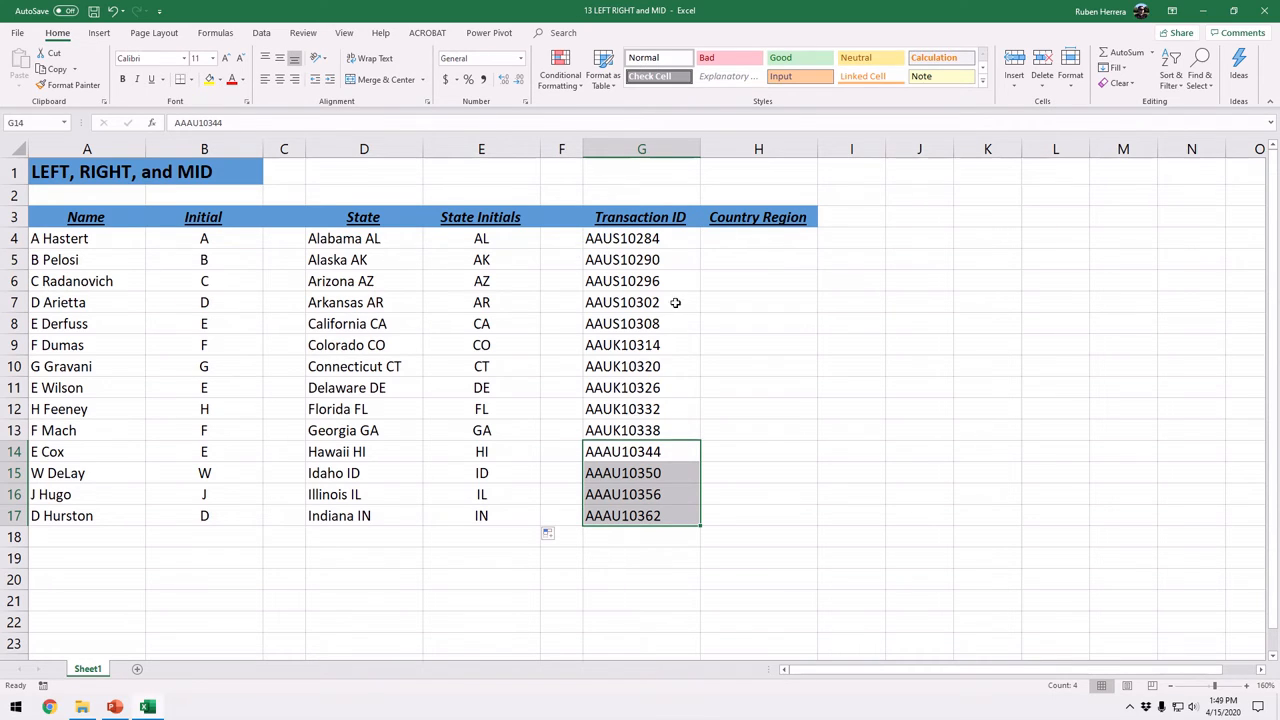
# Enter =MID(G4,3,2) in H4 to extract the two-letter country region from the transaction ID
pyautogui.click(759, 242)
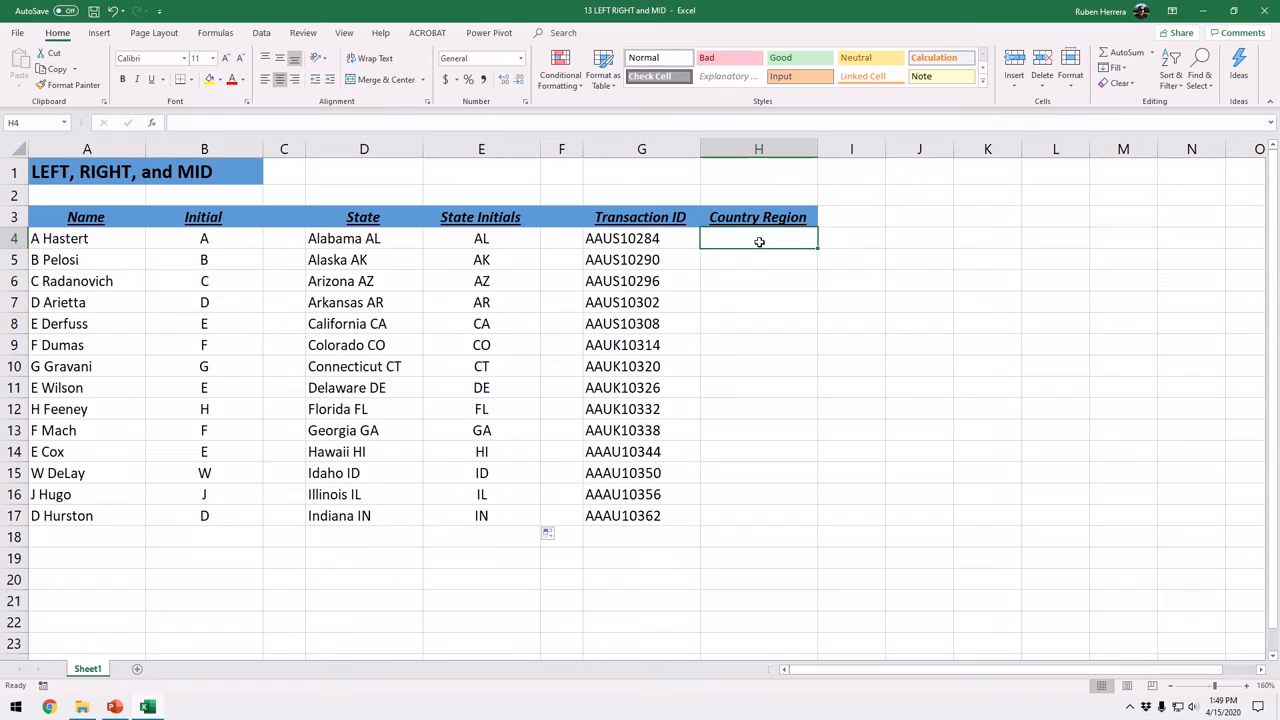
pyautogui.write('=')
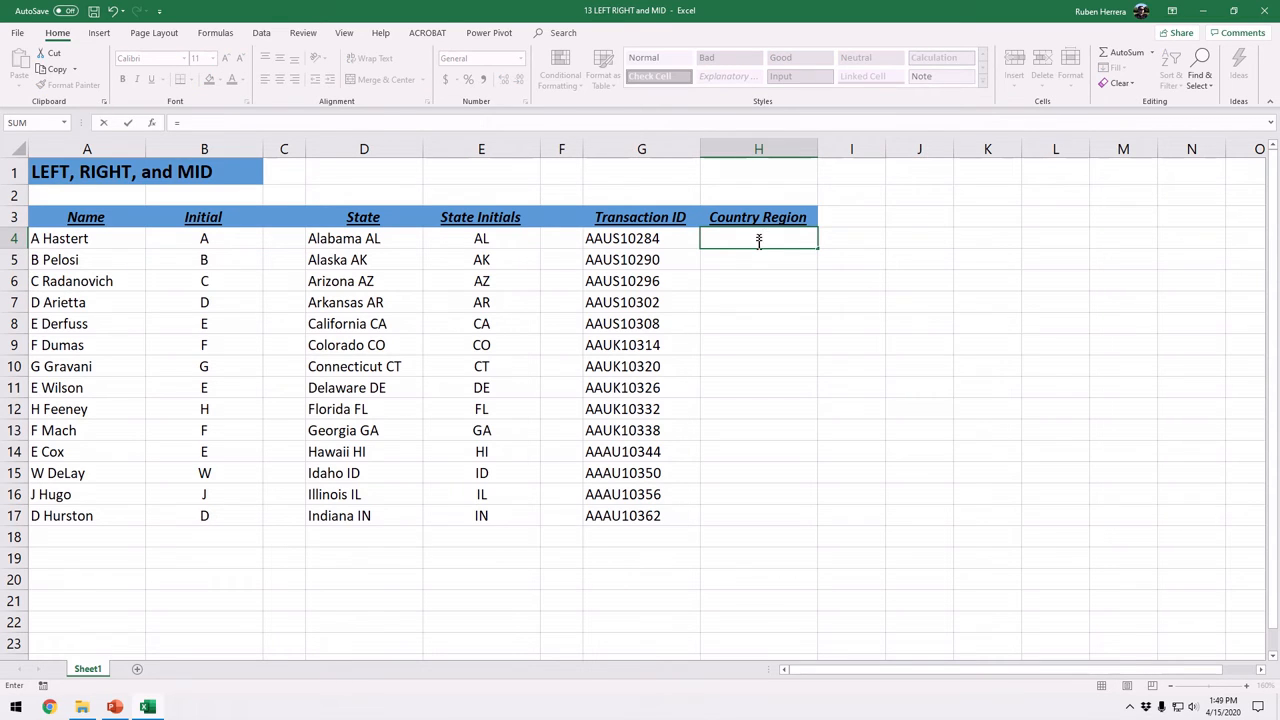
pyautogui.write('mid')
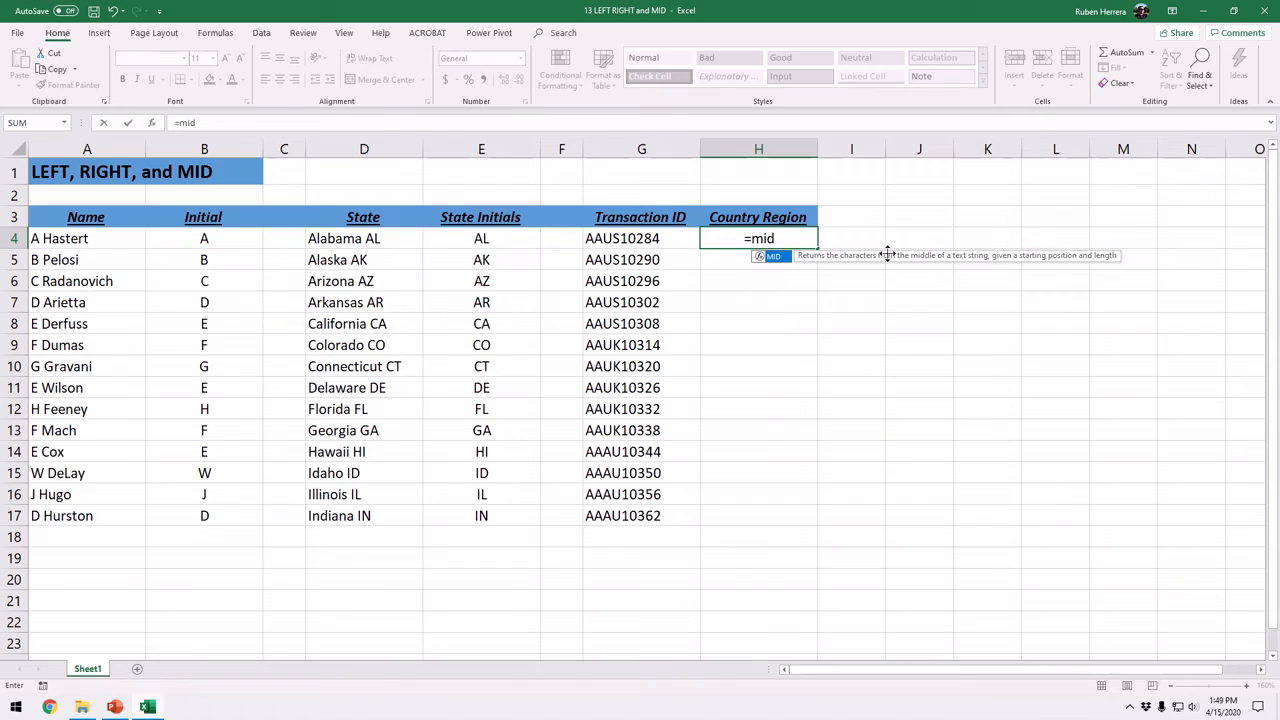
pyautogui.press('Tab')
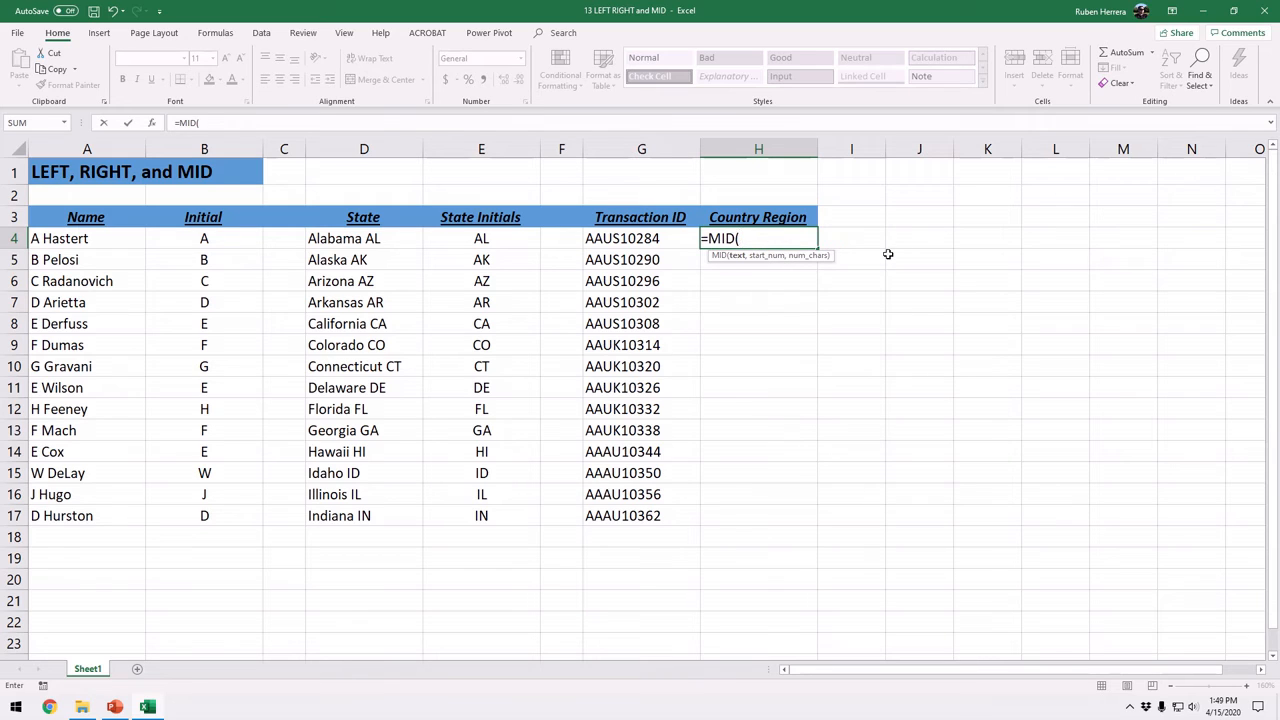
pyautogui.click(645, 243)
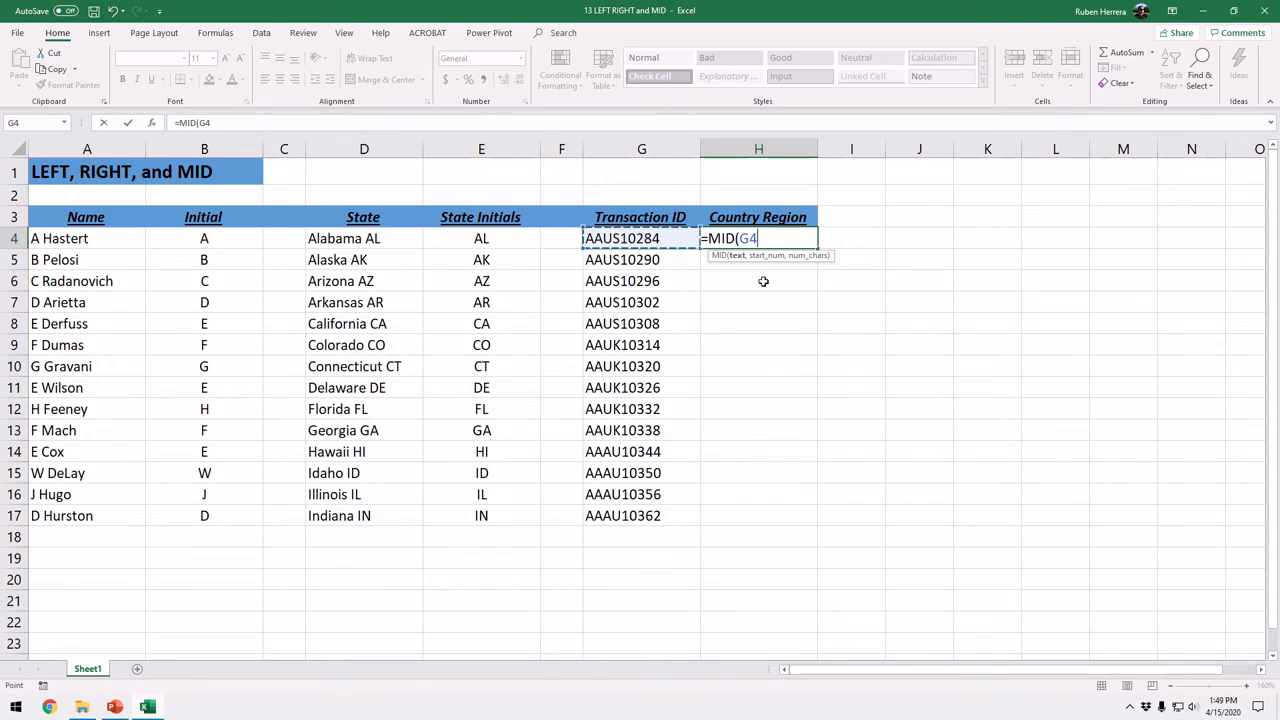
pyautogui.write(',')
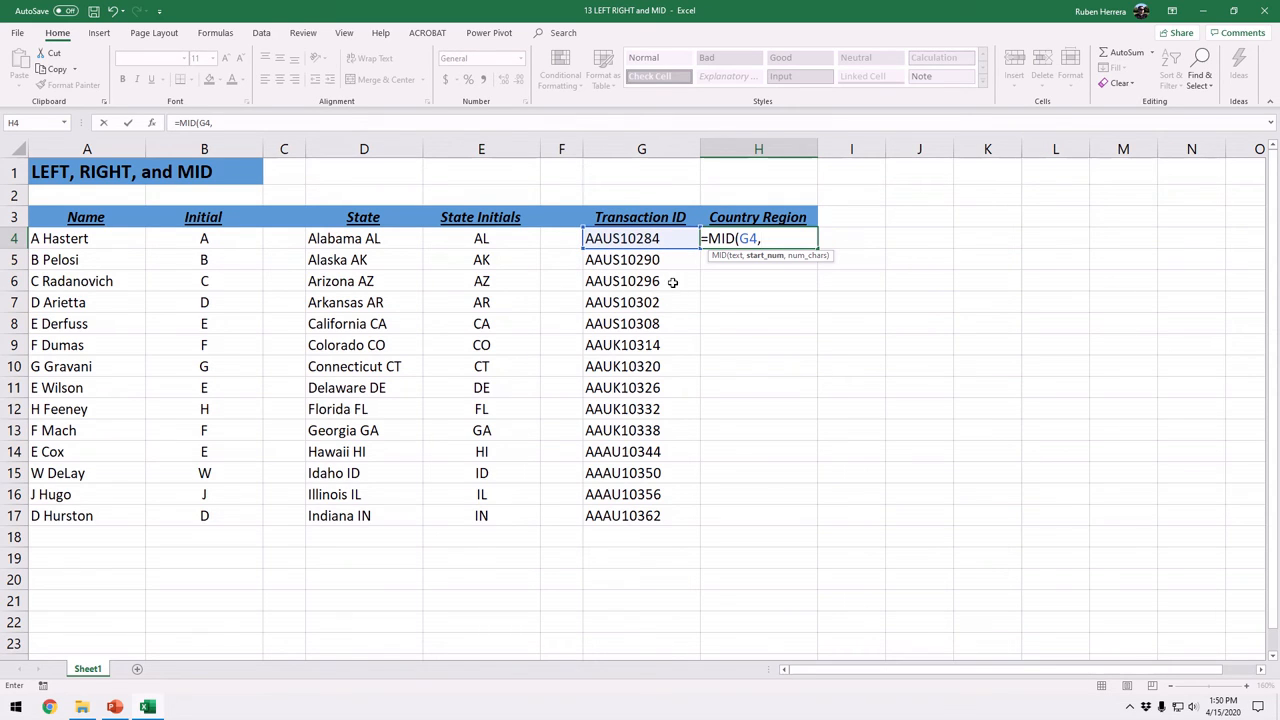
pyautogui.write('3,2')
pyautogui.write(')')
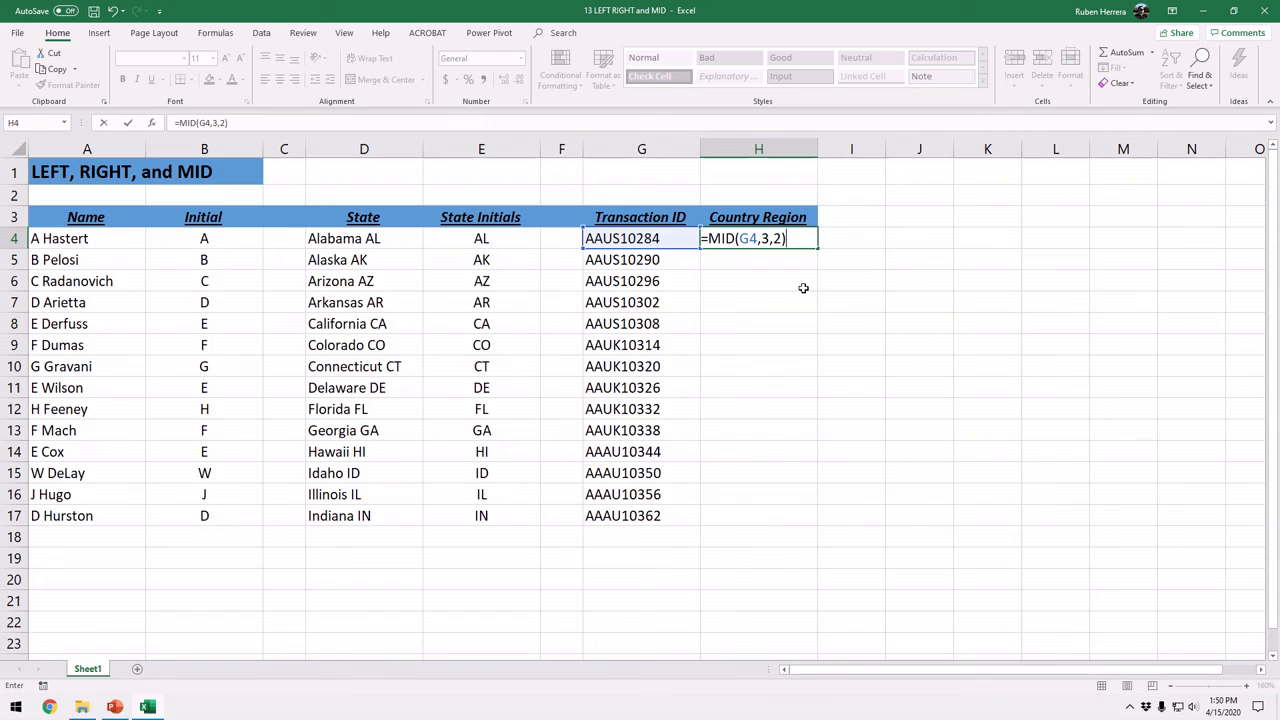
pyautogui.press('Return')
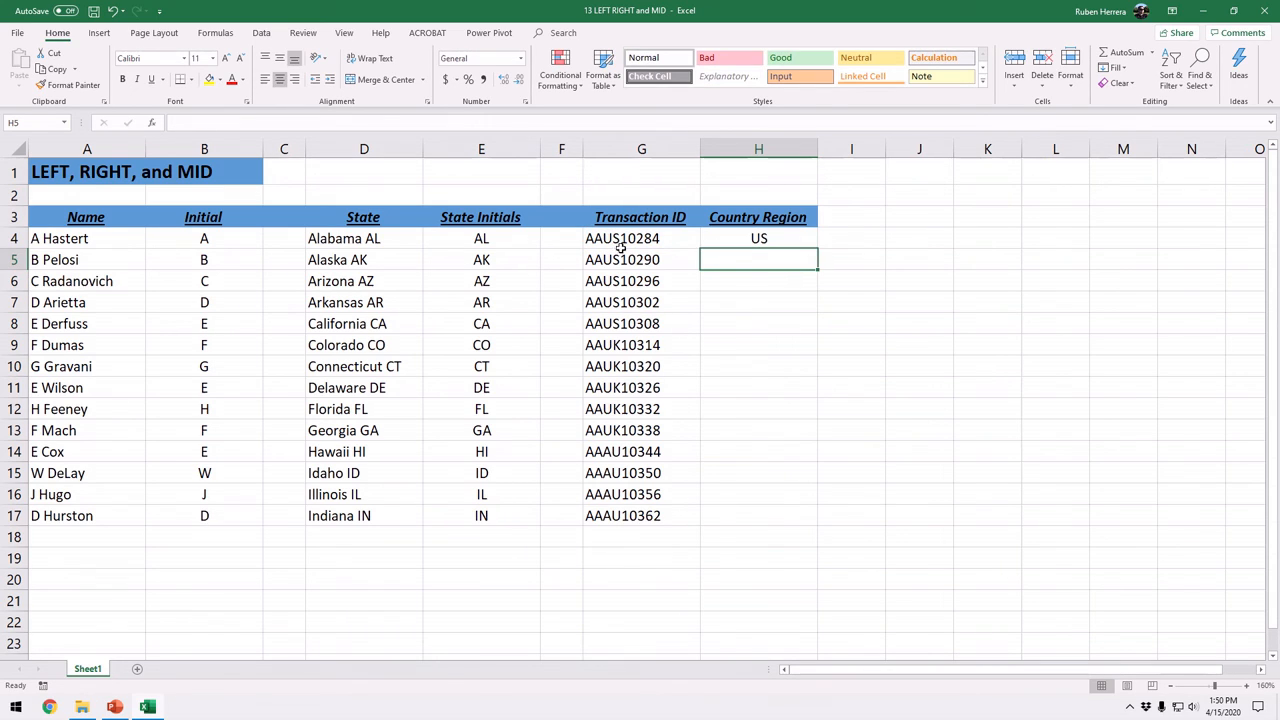
# Fill the MID formula in H4 down the Country Region column through H17 and deselect the range
pyautogui.click(763, 240)
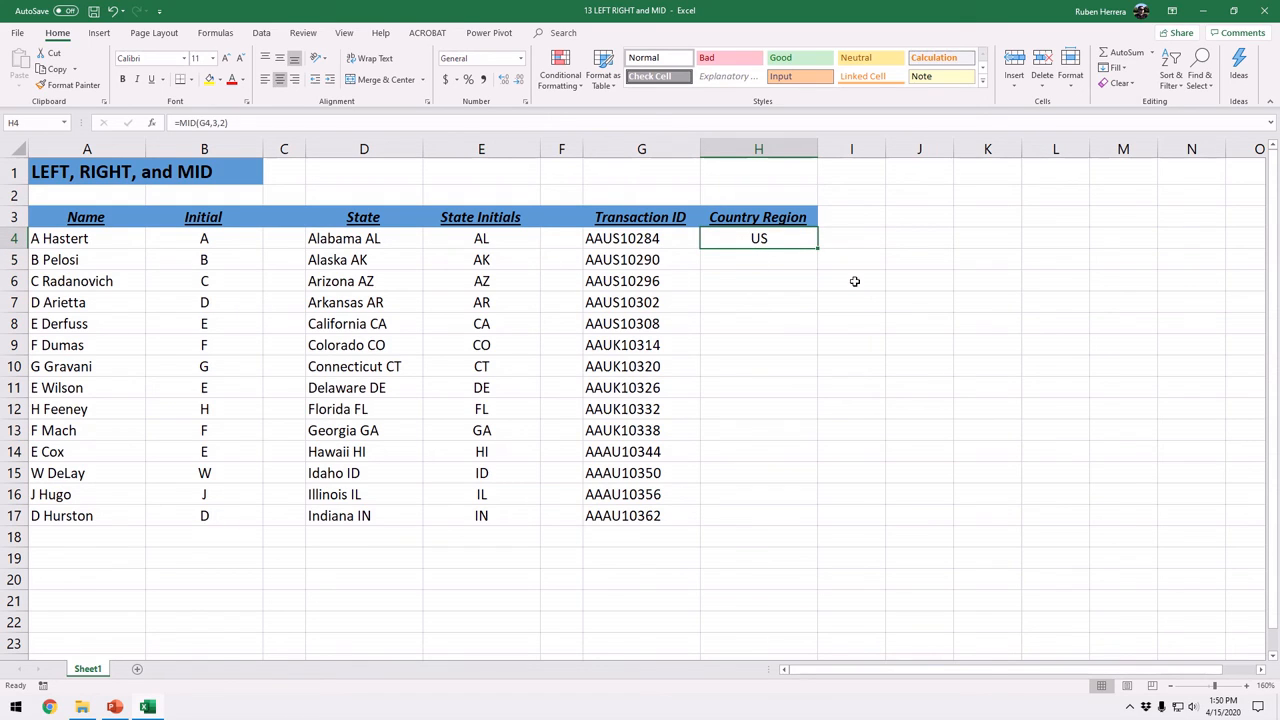
pyautogui.doubleClick(818, 248)
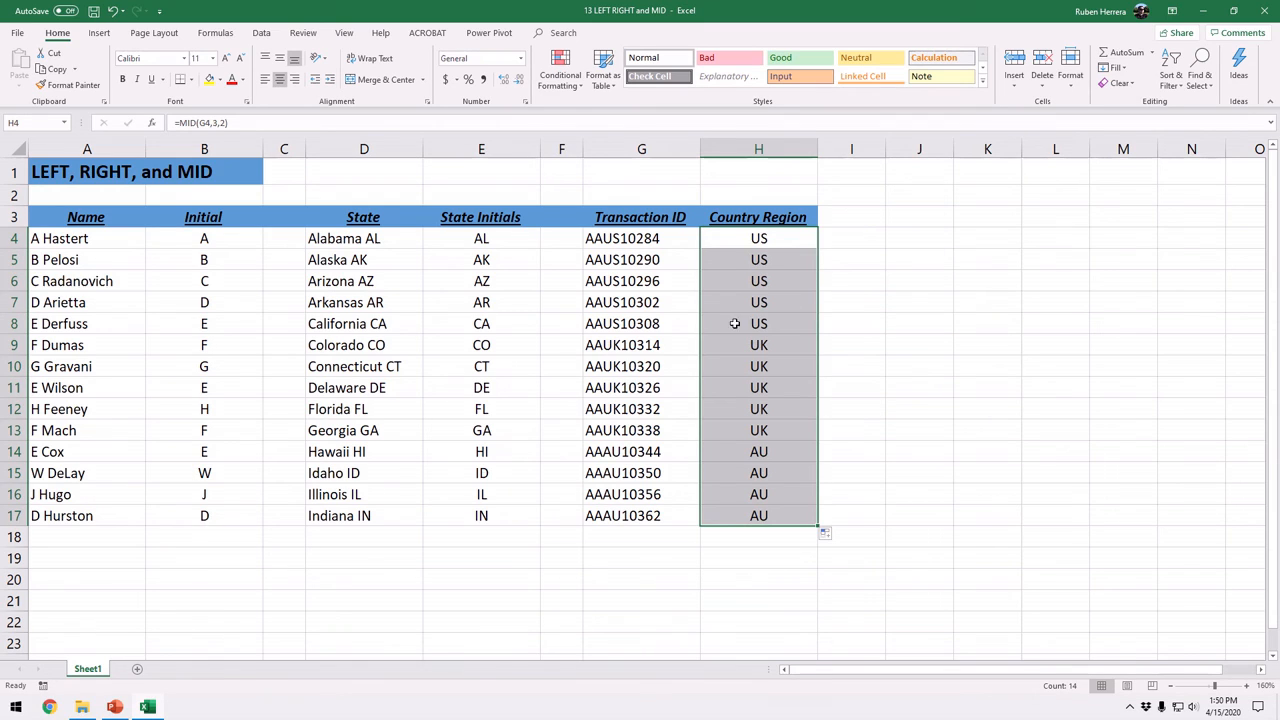
pyautogui.click(293, 179)
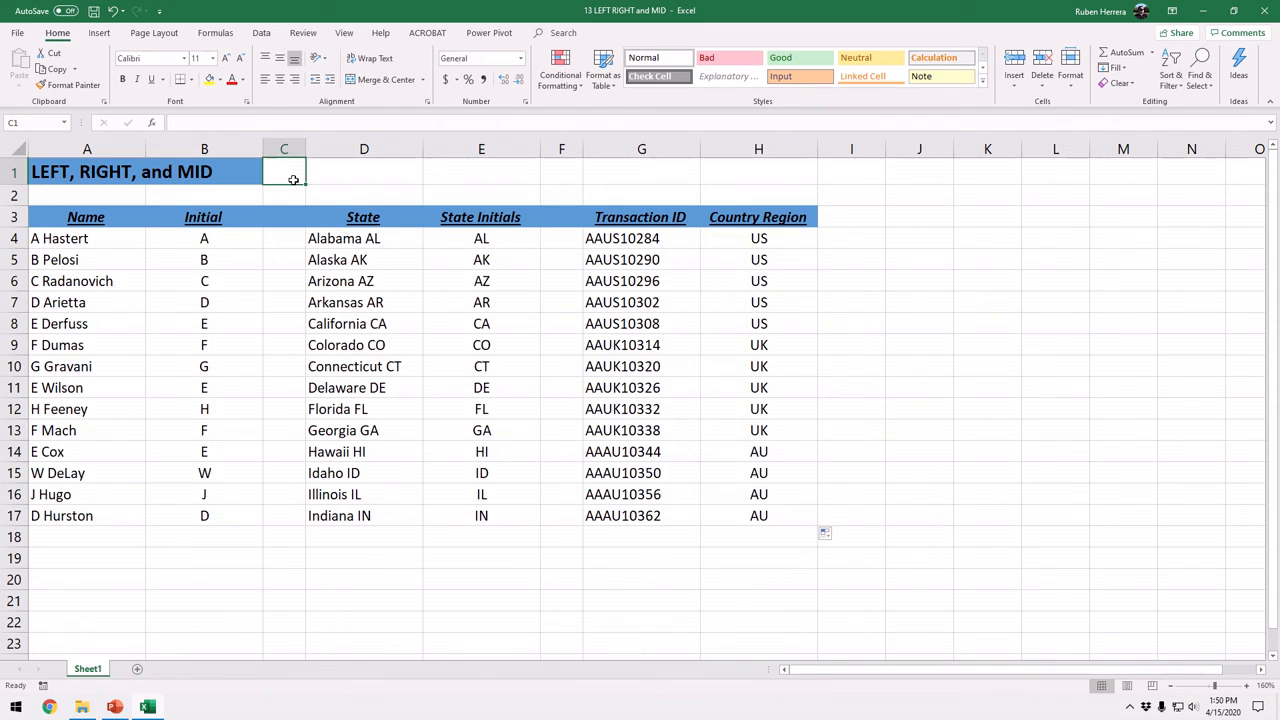